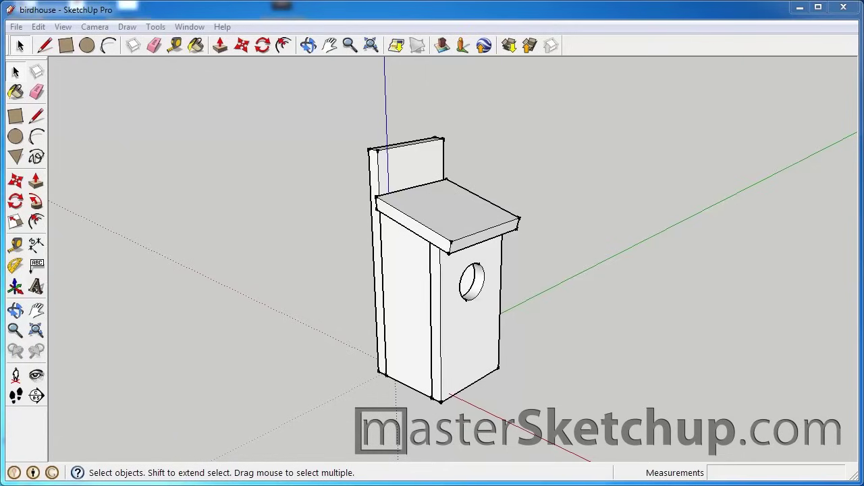
Check the front, side, roof and back pieces, then enter the roof group for editing.
mouse_move(675, 402)
middle_mouse_down()
mouse_move(572, 363)
mouse_move(520, 358)
mouse_move(480, 372)
mouse_move(463, 396)
mouse_move(662, 386)
mouse_move(679, 395)
middle_mouse_up()
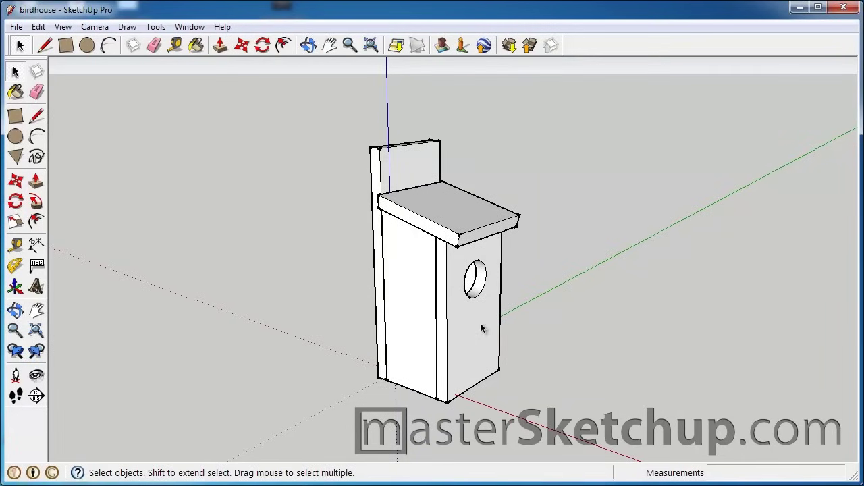
double_click(451, 285)
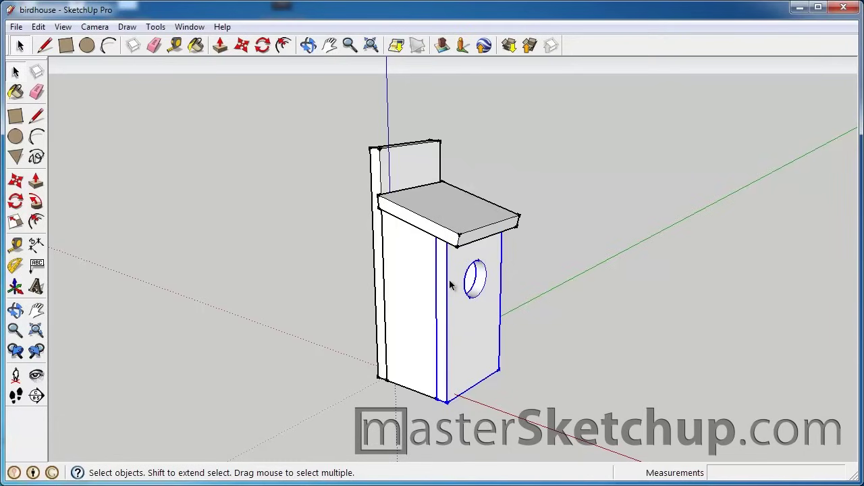
double_click(418, 276)
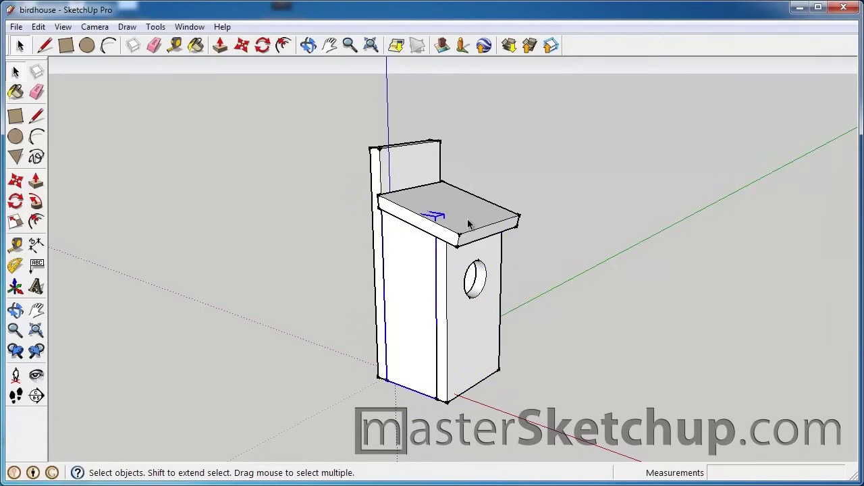
double_click(469, 223)
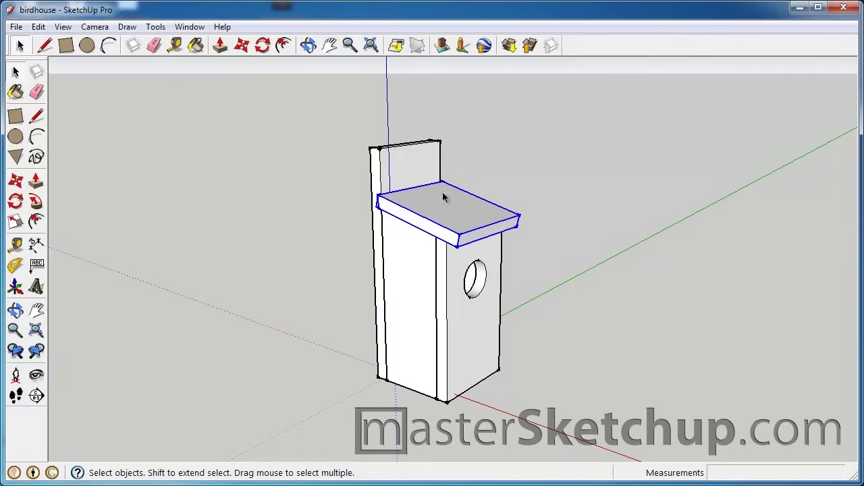
double_click(401, 165)
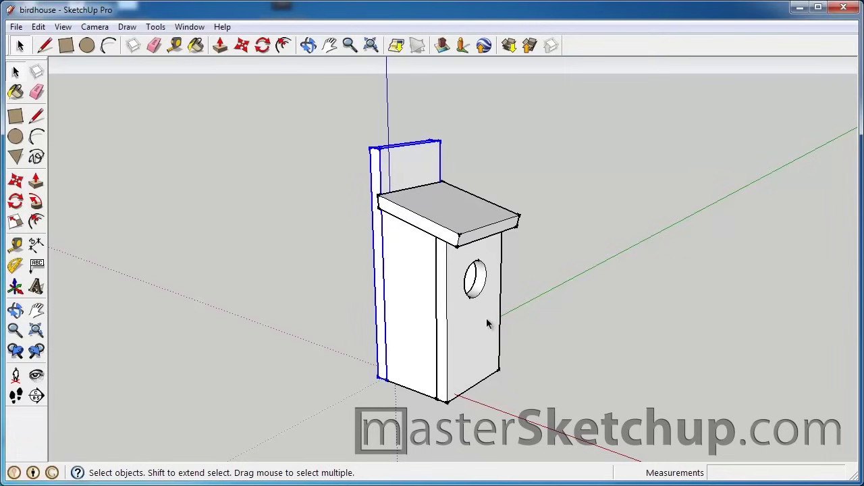
double_click(461, 222)
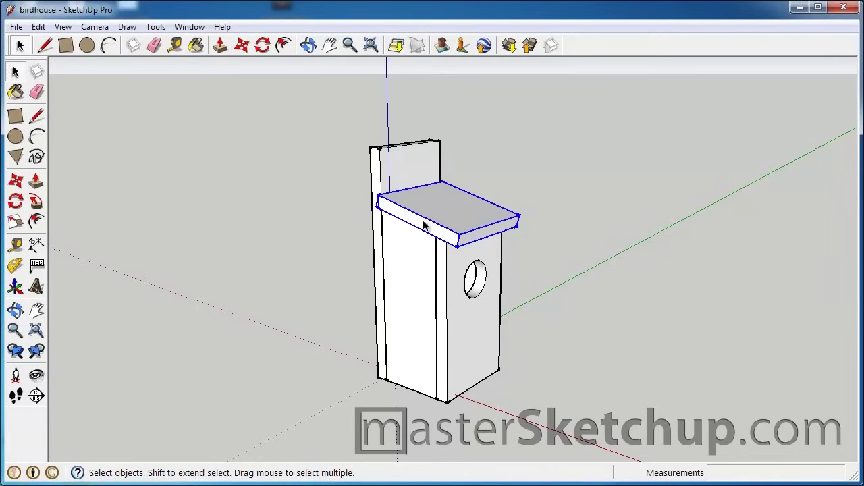
double_click(471, 213)
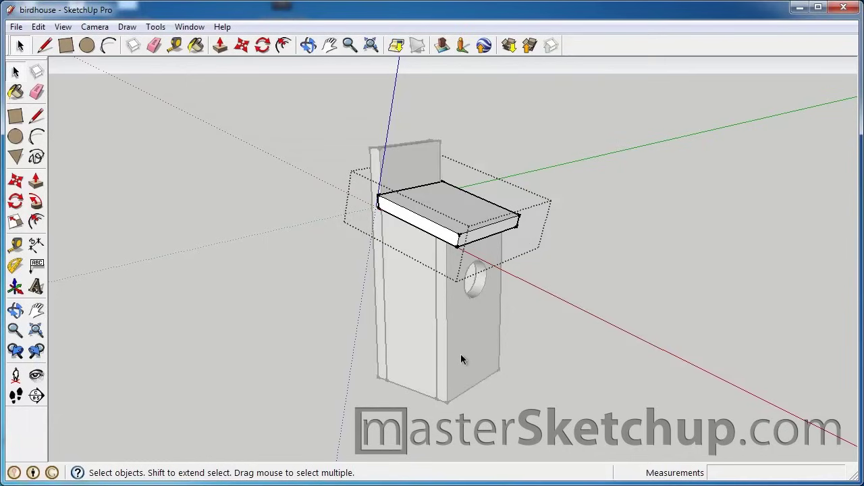
Orbit and zoom around the roof inside the group, then exit group editing.
mouse_move(396, 304)
middle_mouse_down()
mouse_move(517, 260)
mouse_move(621, 178)
mouse_move(624, 223)
mouse_move(405, 322)
mouse_move(397, 312)
middle_mouse_up()
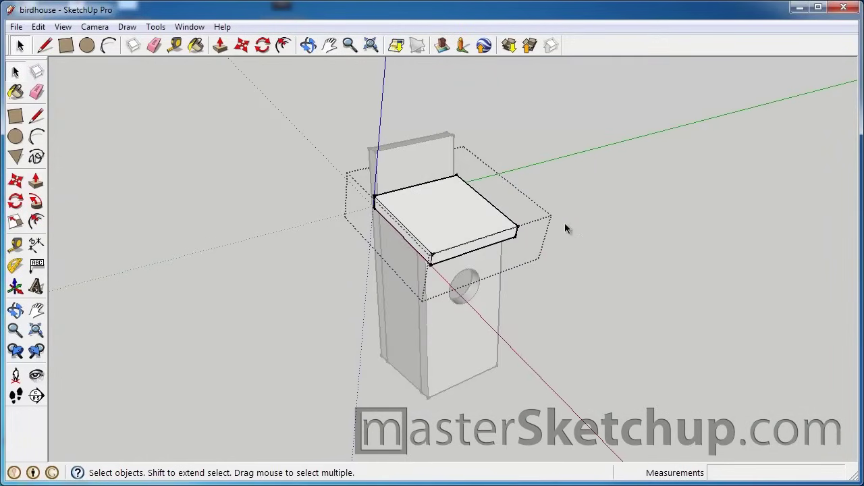
mouse_move(573, 219)
middle_mouse_down()
mouse_move(538, 250)
mouse_move(358, 254)
mouse_move(344, 237)
middle_mouse_up()
mouse_move(506, 257)
middle_mouse_down()
mouse_move(361, 232)
mouse_move(345, 214)
mouse_move(498, 286)
middle_mouse_up()
scroll(459, 250, "up", 2)
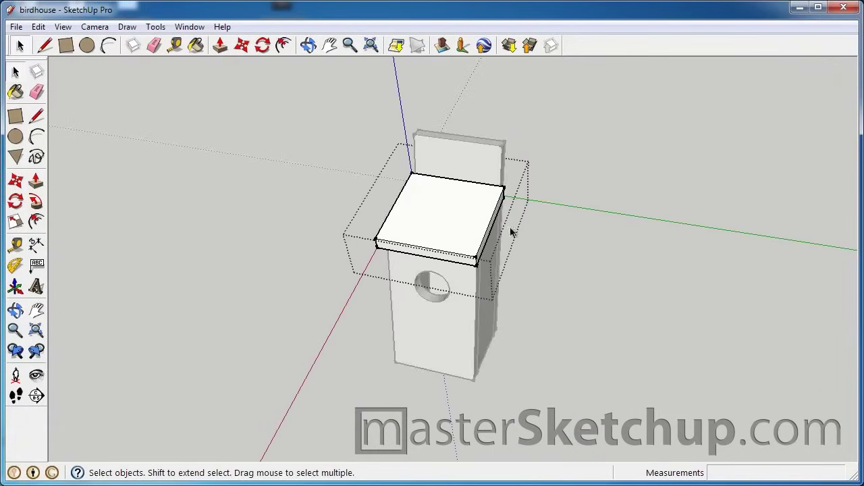
scroll(429, 217, "up", 2)
scroll(430, 217, "down", 2)
scroll(390, 221, "down", 1)
mouse_move(390, 221)
middle_mouse_down()
mouse_move(391, 241)
mouse_move(529, 270)
mouse_move(694, 204)
middle_mouse_up()
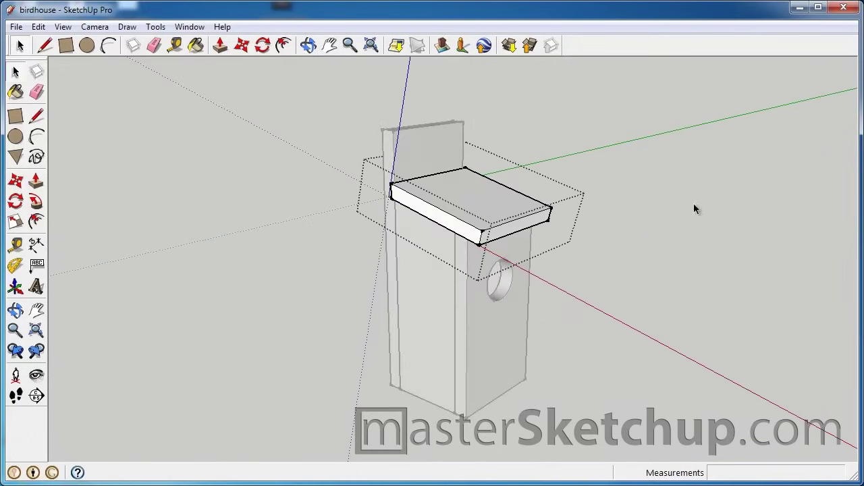
left_click(641, 173)
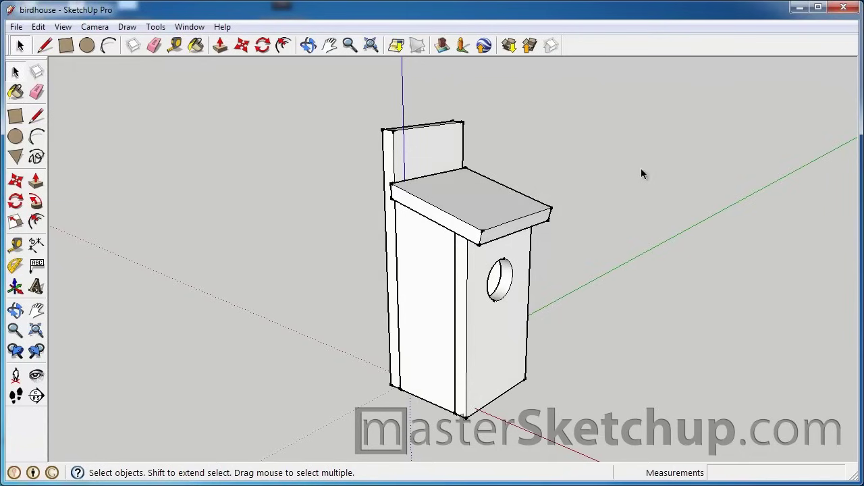
Lift the roof upward with Move, then return it to its original seat on the body.
left_click(405, 188)
key("m")
key("q")
key("m")
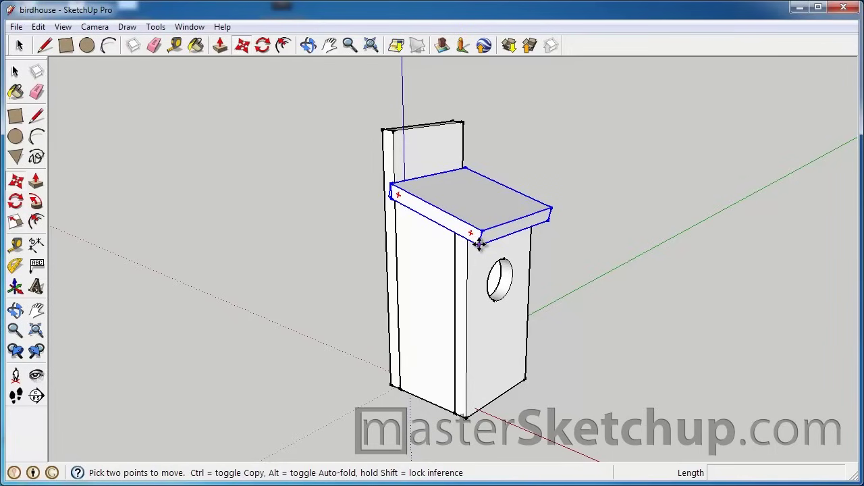
left_click(478, 243)
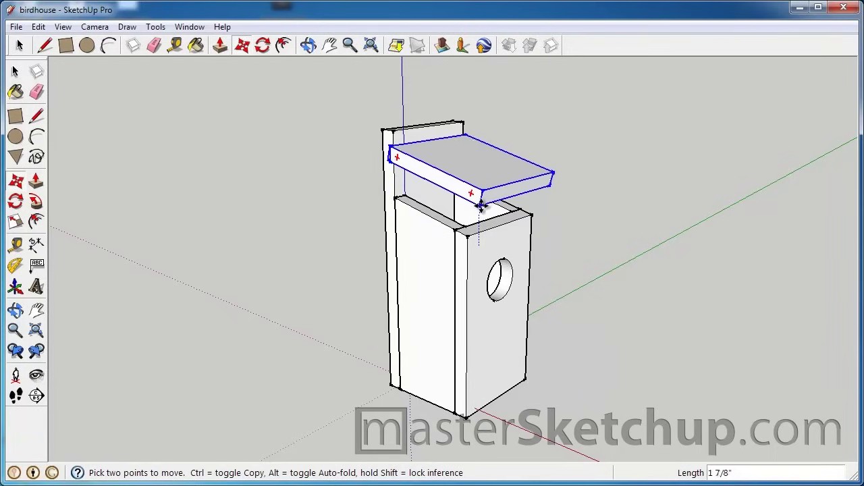
left_click(484, 201)
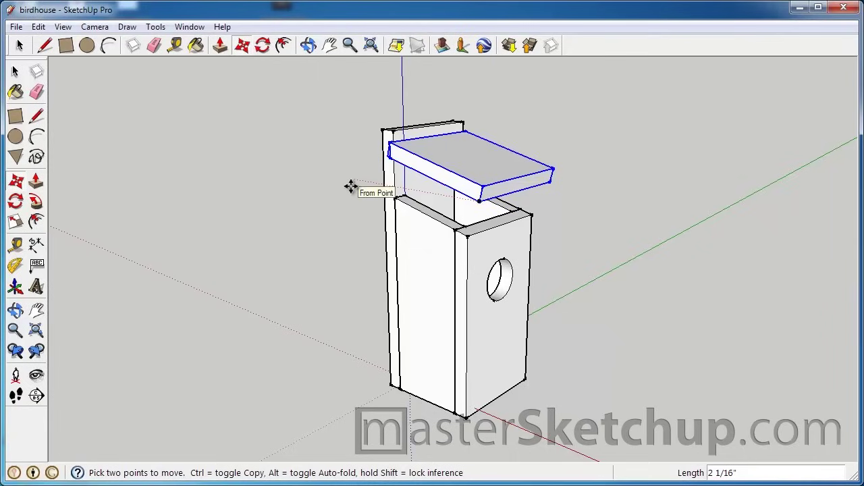
key("Escape")
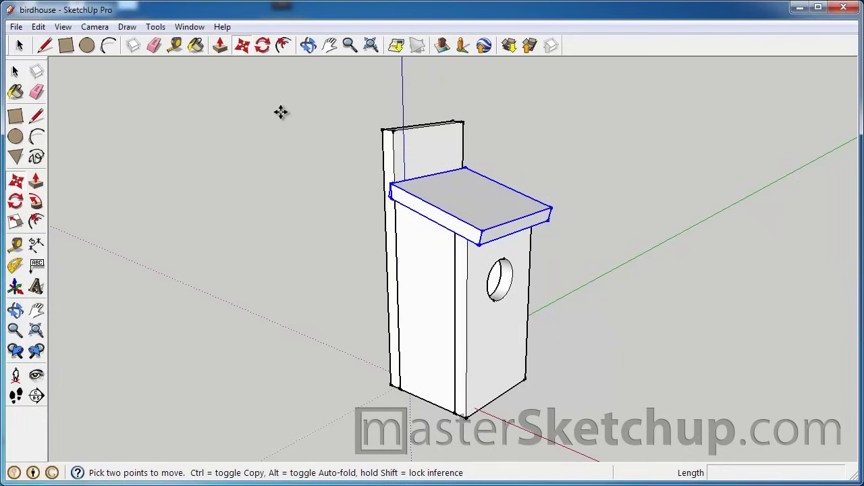
left_click(205, 27)
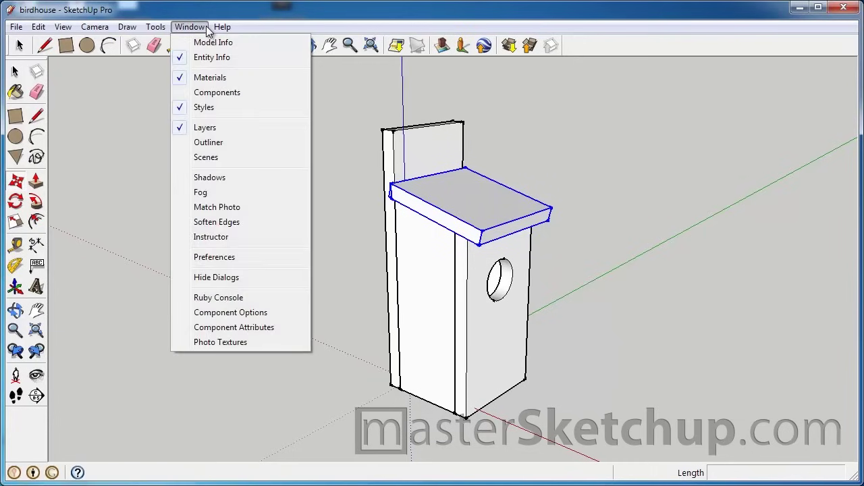
Show the Outliner panel and dock it on the right side of the screen.
left_click(212, 142)
mouse_move(418, 67)
left_mouse_down()
mouse_move(536, 90)
mouse_move(708, 82)
left_mouse_up()
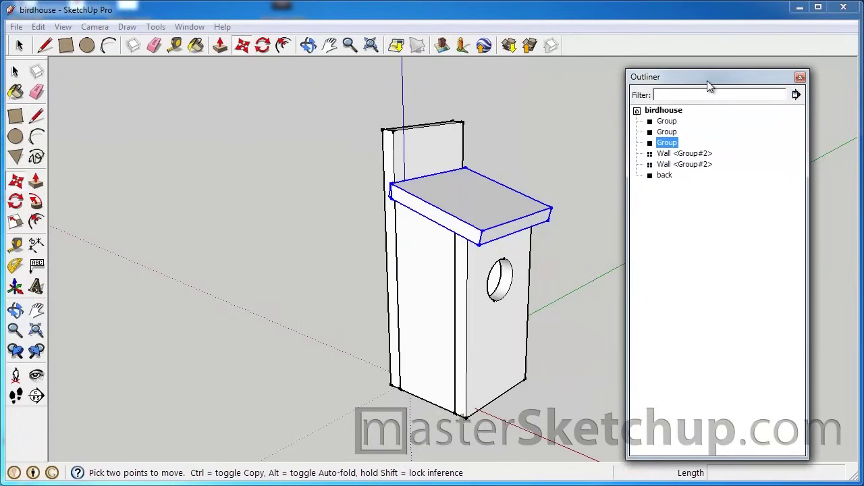
left_click(192, 28)
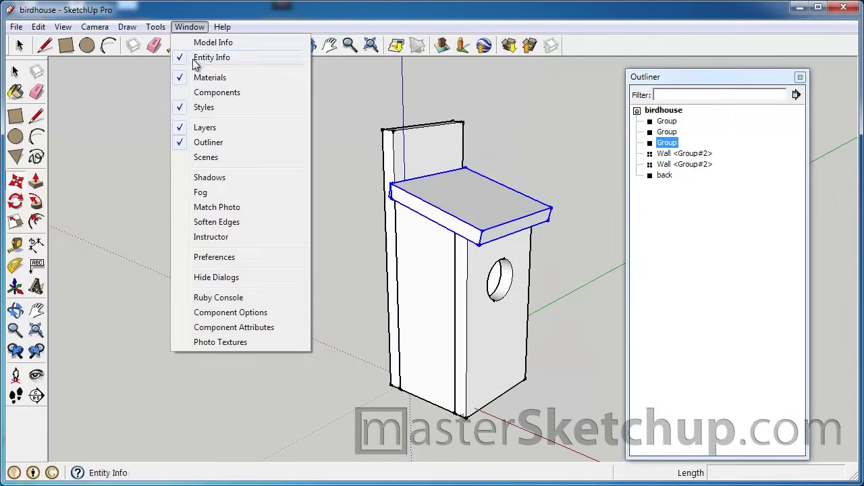
left_click(651, 80)
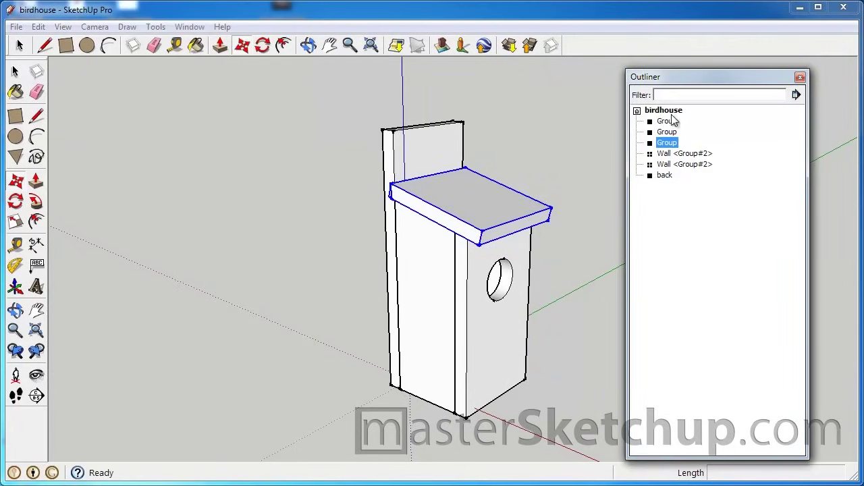
left_click_drag(682, 86, 721, 78)
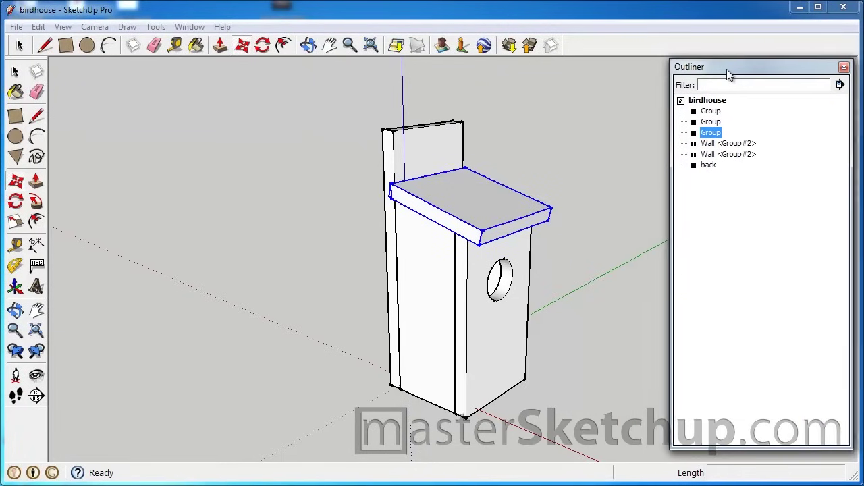
left_click_drag(721, 77, 719, 76)
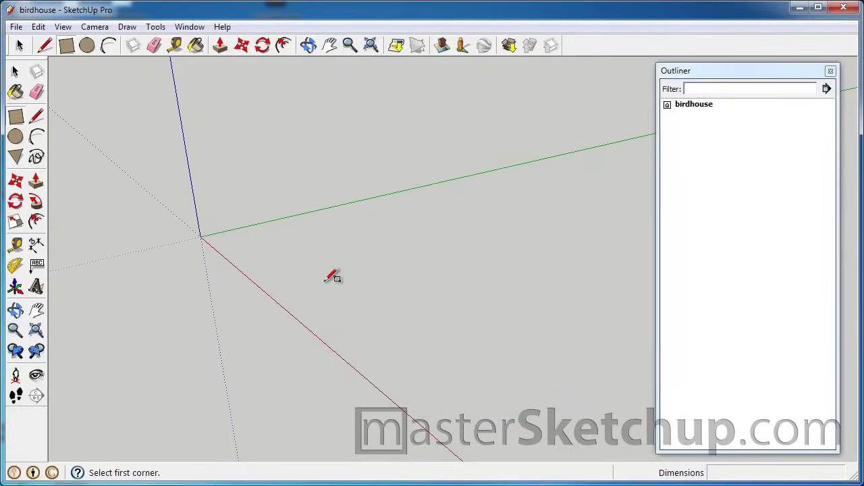
Draw a rectangle at the origin and push/pull it into a large box.
left_click(202, 235)
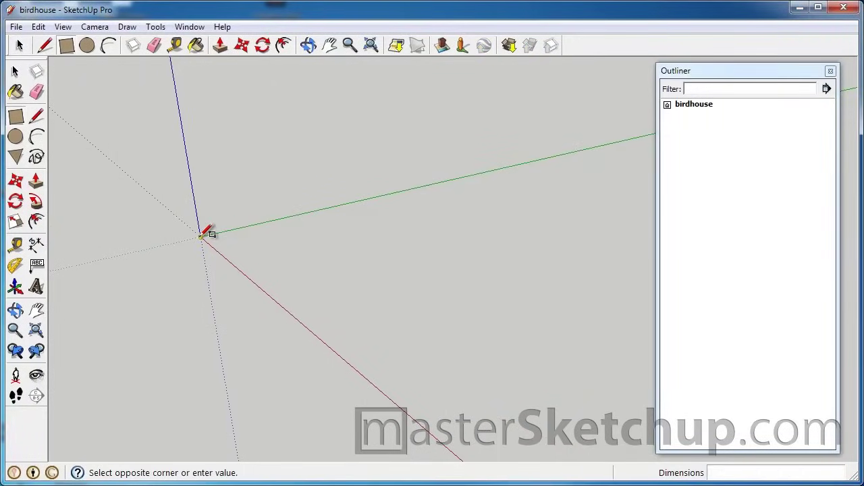
left_click(424, 242)
key("p")
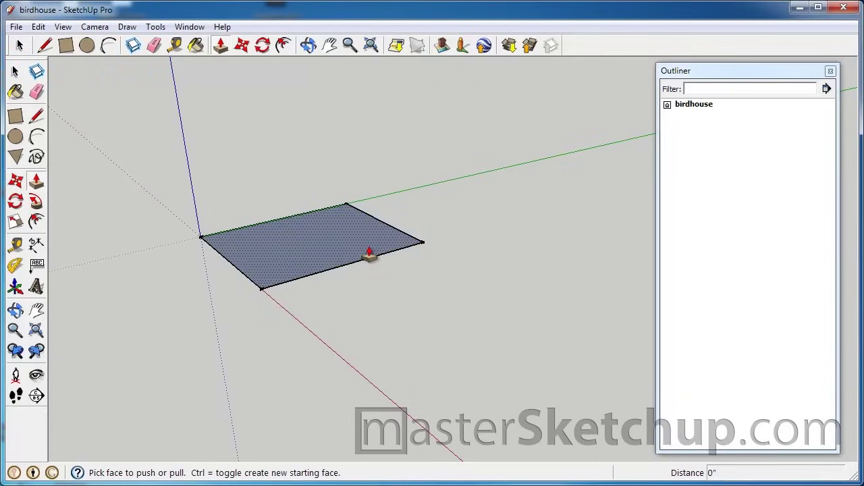
left_click(369, 255)
left_click(384, 172)
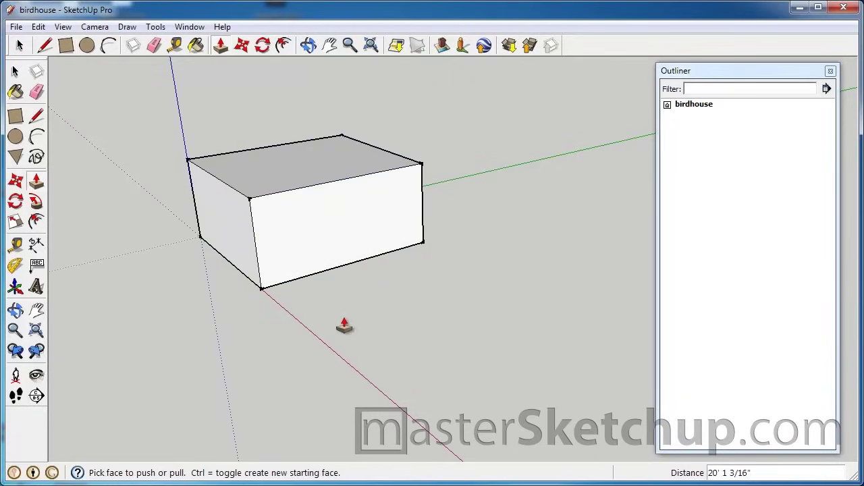
Build a smaller box further along the red axis and select it.
key("r")
left_click(317, 337)
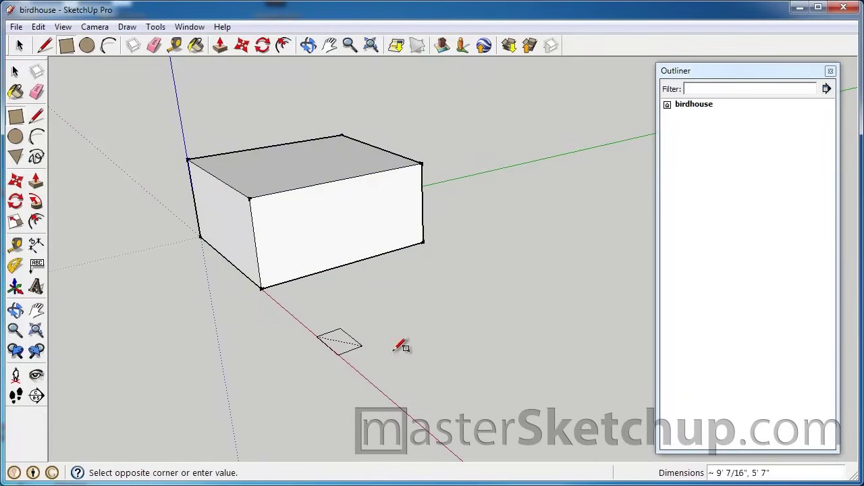
left_click(540, 344)
key("p")
left_click(478, 353)
left_click(501, 287)
mouse_move(405, 312)
middle_mouse_down()
mouse_move(516, 291)
mouse_move(472, 297)
middle_mouse_up()
key("space")
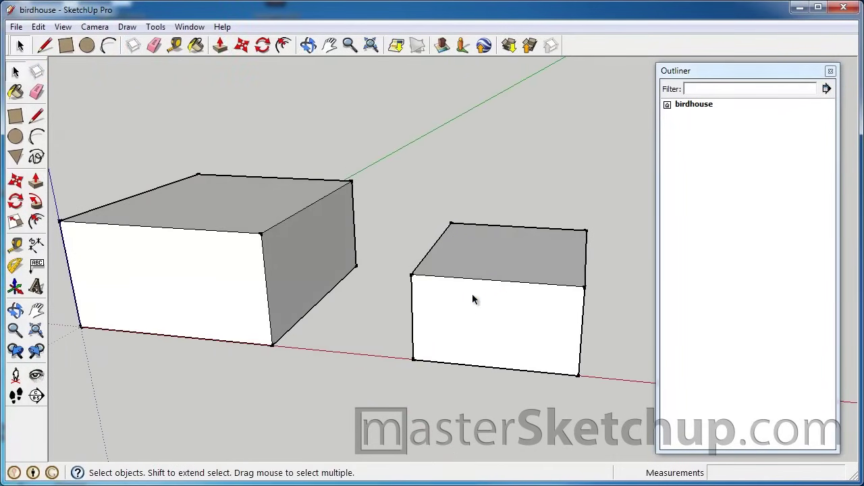
triple_click(472, 297)
Move the small box beside the large box and out along the red axis.
key("m")
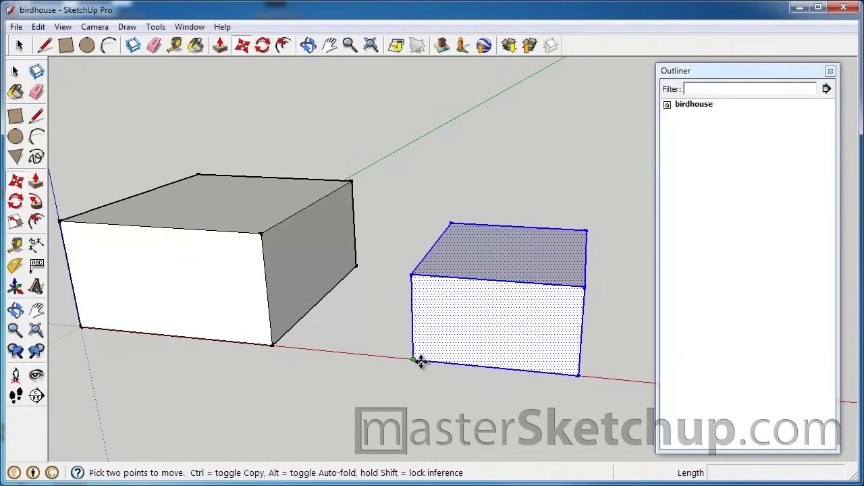
left_click(415, 360)
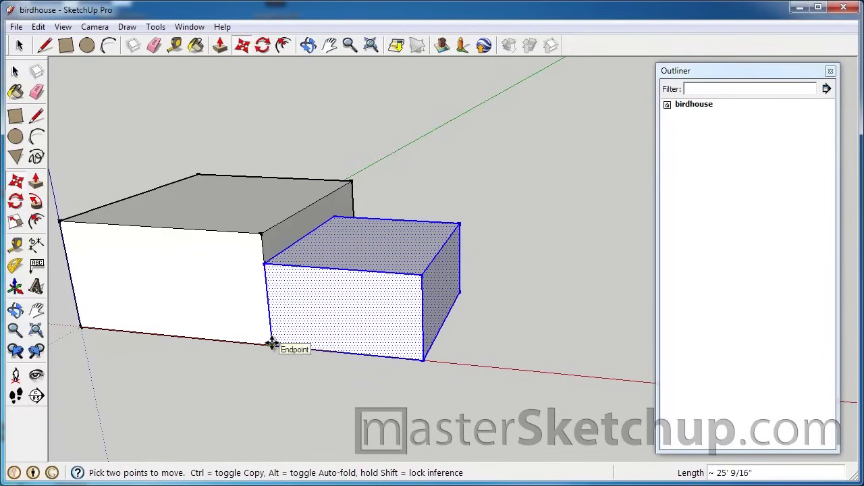
left_click(271, 344)
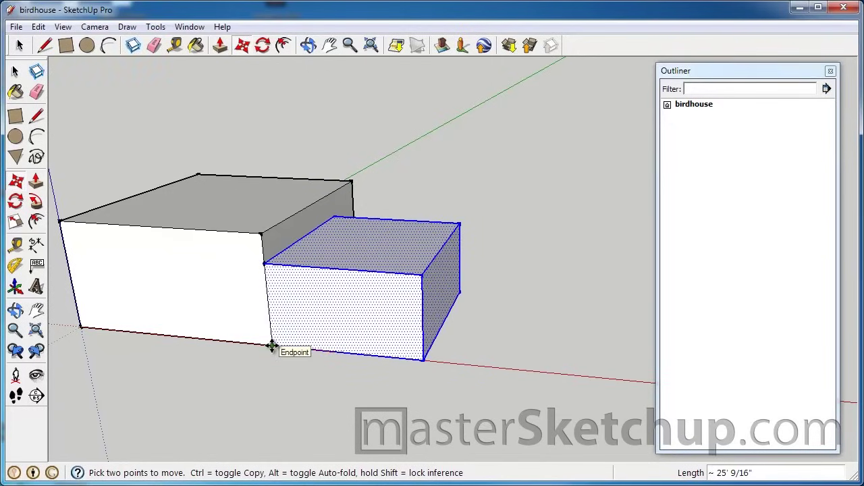
left_click(272, 346)
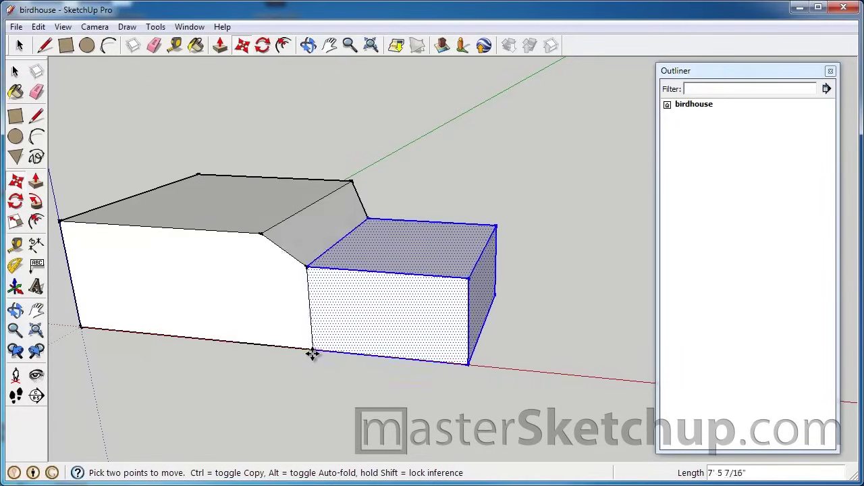
left_click(311, 354)
mouse_move(527, 291)
middle_mouse_down()
mouse_move(218, 299)
mouse_move(399, 335)
mouse_move(565, 293)
middle_mouse_up()
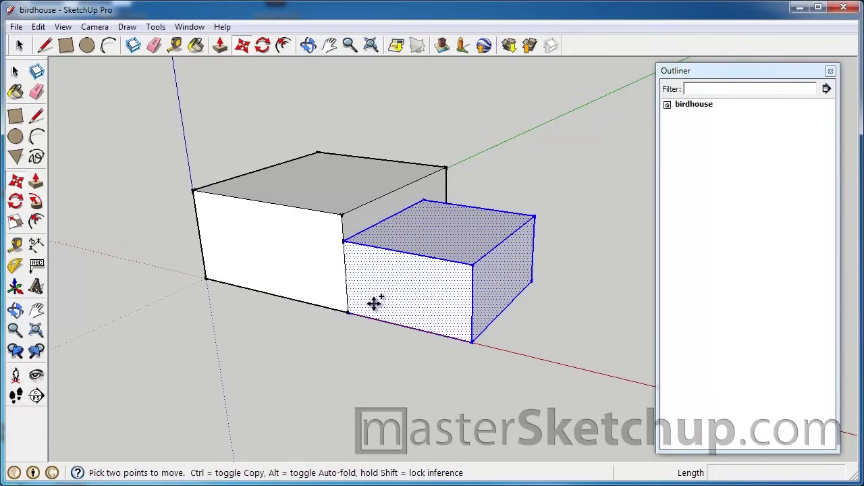
key("Right")
Box-select the whole small box and bring up its context menu.
scroll(357, 274, "down", 1)
scroll(368, 262, "down", 1)
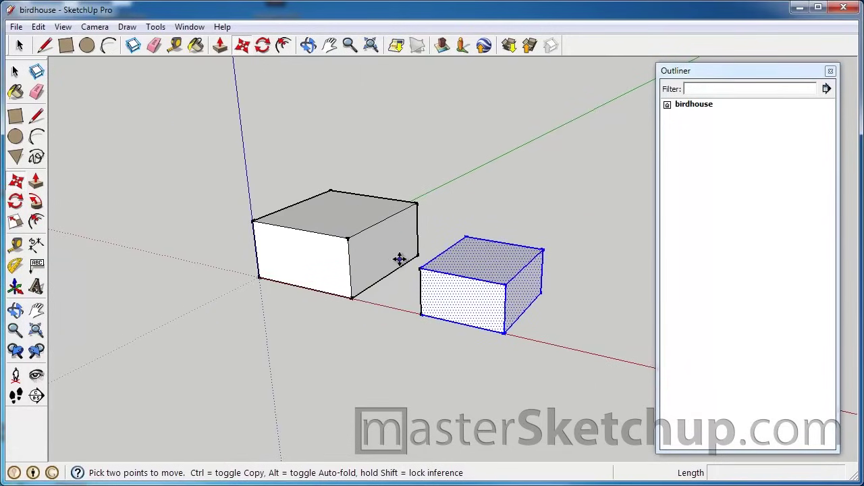
key("space")
mouse_move(353, 295)
middle_mouse_down()
mouse_move(476, 300)
mouse_move(440, 299)
middle_mouse_up()
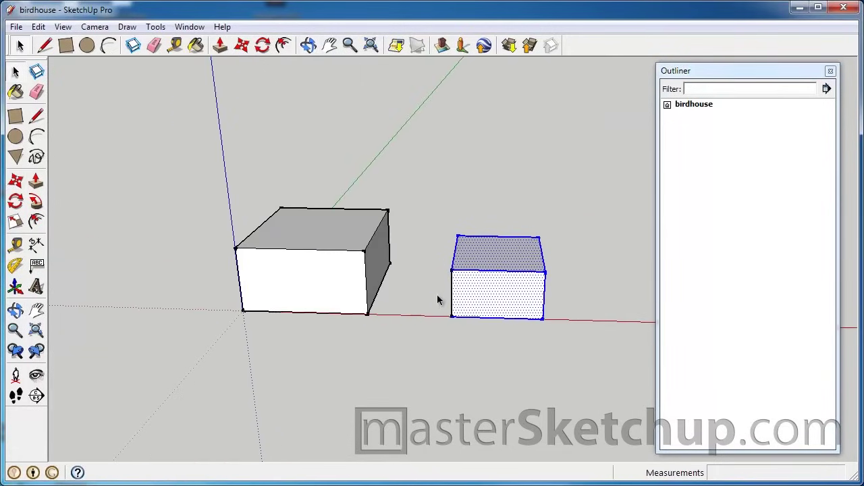
scroll(466, 282, "up", 2)
scroll(475, 282, "up", 2)
left_click(457, 148)
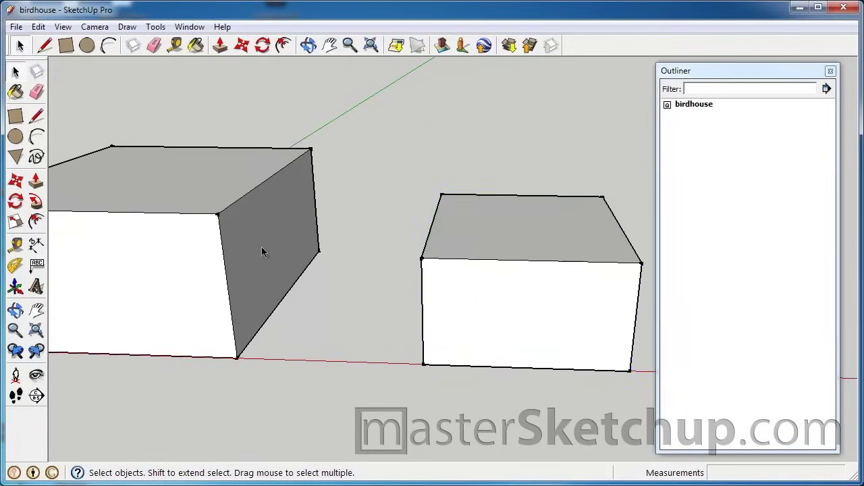
scroll(293, 266, "down", 2)
left_click(427, 271)
mouse_move(428, 277)
middle_mouse_down()
mouse_move(476, 252)
mouse_move(509, 216)
mouse_move(498, 270)
middle_mouse_up()
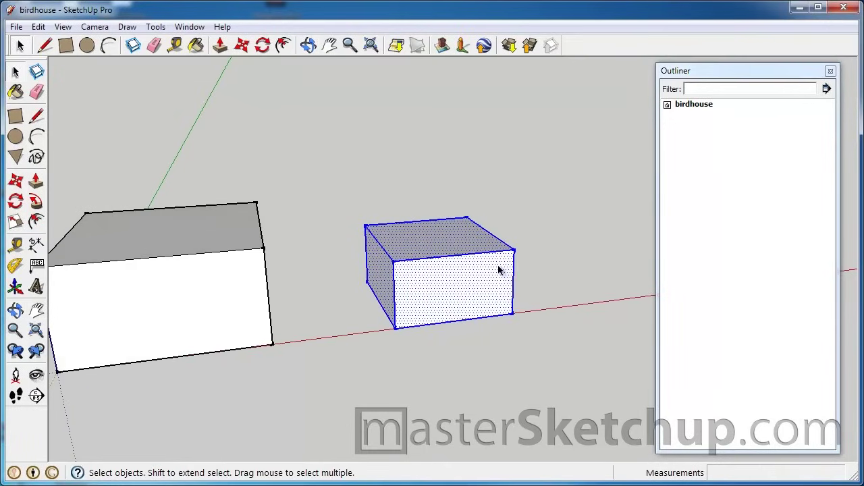
middle_click_drag(575, 276, 417, 212)
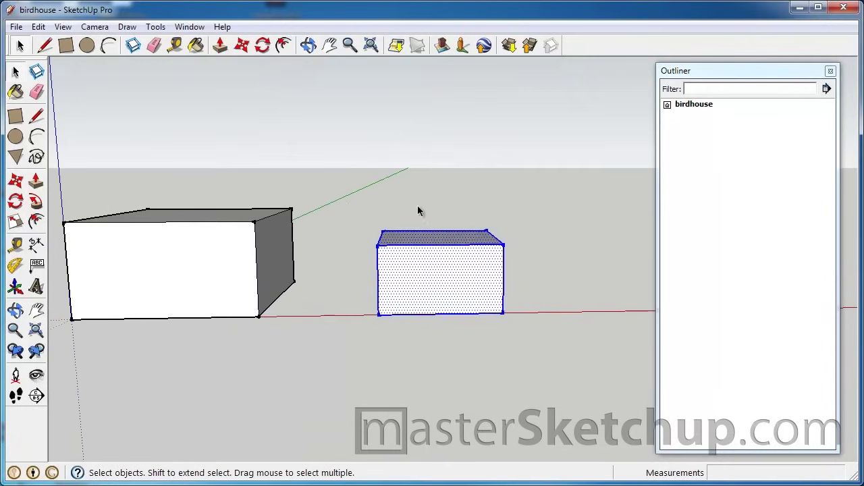
left_click_drag(341, 197, 577, 378)
right_click(422, 255)
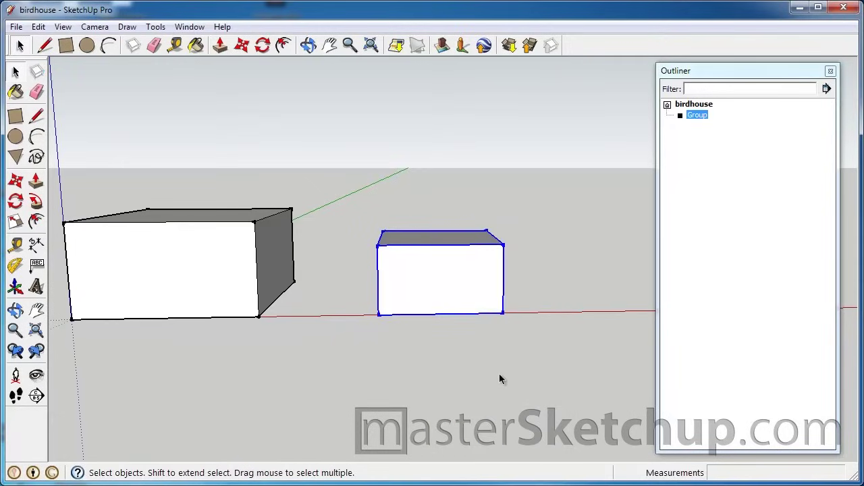
Rename the small box's group to boxA in the Outliner.
right_click(703, 116)
left_click(738, 348)
type("boxA")
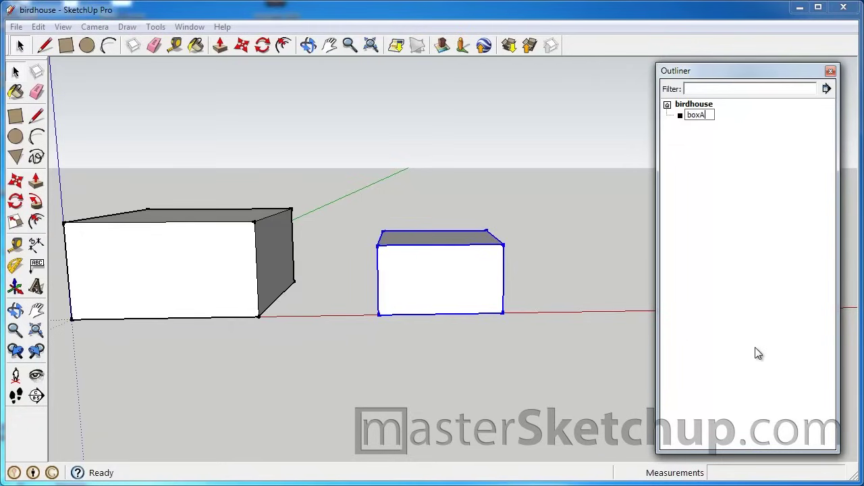
key("Return")
Make the large box a group and rename it BoxB.
left_click(131, 266)
scroll(560, 322, "down", 2)
triple_click(305, 284)
right_click(305, 282)
left_click(381, 397)
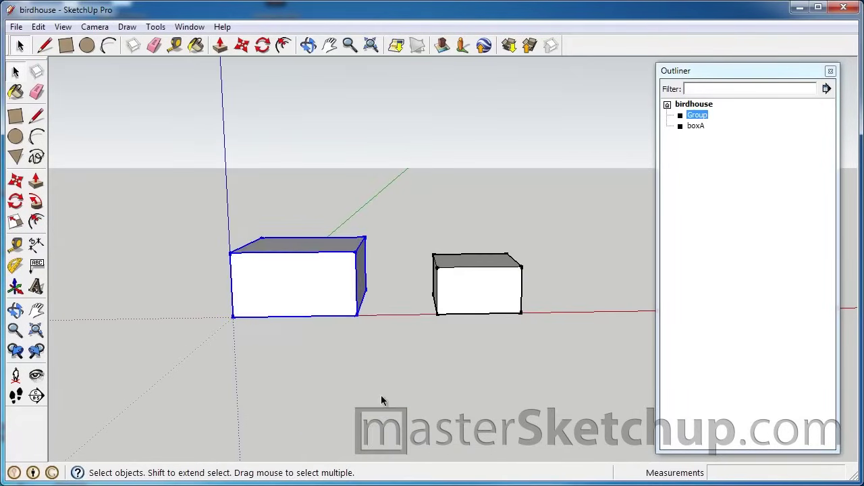
right_click(696, 115)
left_click(742, 350)
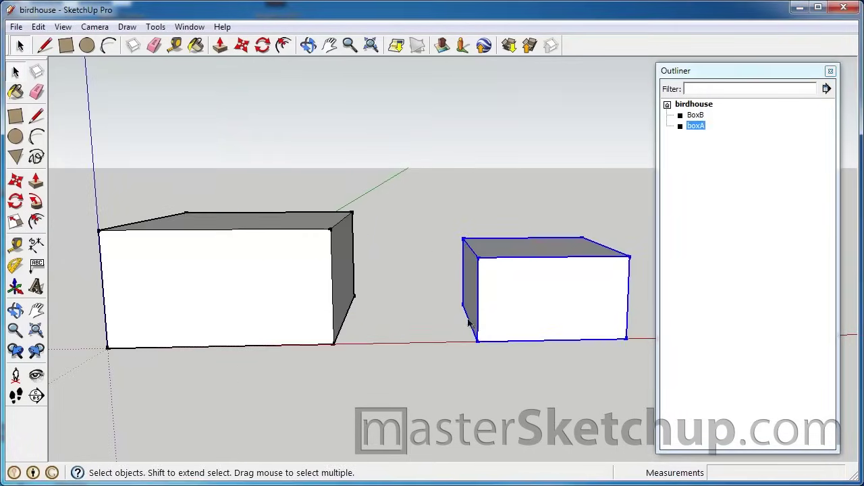
key("m")
left_click(475, 337)
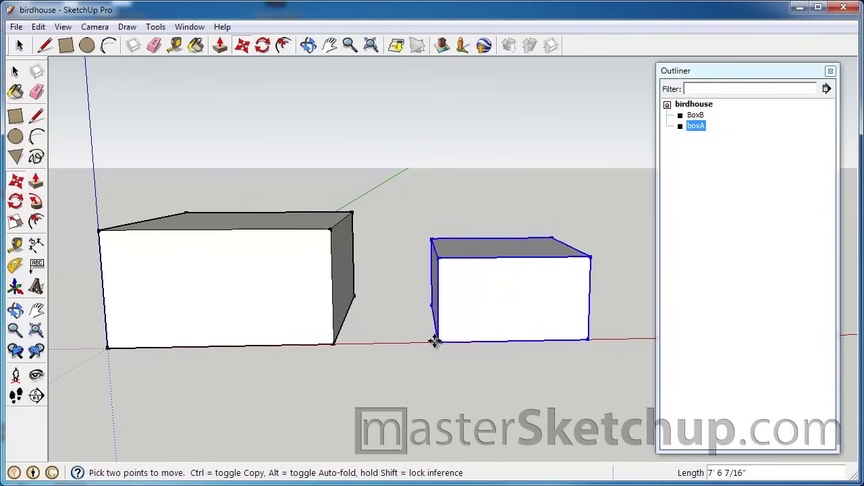
Move boxA to snap against BoxB's corner, then onto its top.
left_click(333, 343)
mouse_move(509, 357)
middle_mouse_down()
mouse_move(353, 337)
mouse_move(208, 351)
mouse_move(122, 332)
mouse_move(405, 333)
mouse_move(343, 345)
middle_mouse_up()
left_click(321, 339)
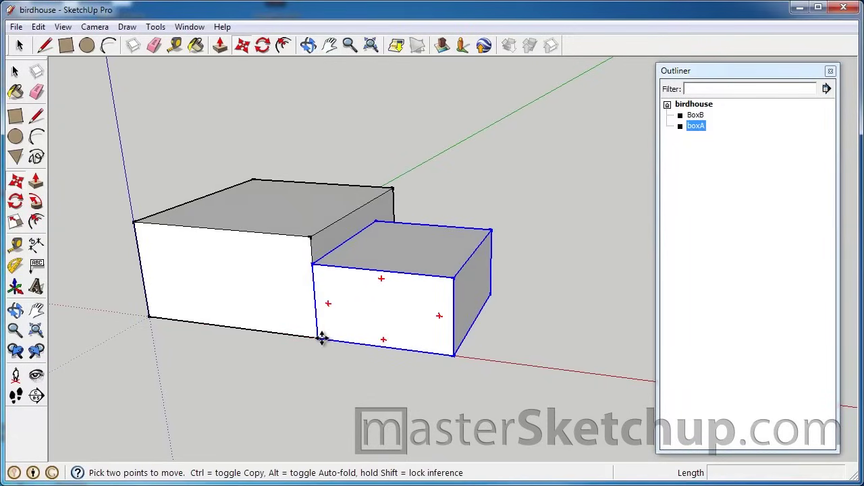
left_click(309, 243)
mouse_move(428, 237)
middle_mouse_down()
mouse_move(289, 155)
mouse_move(424, 129)
mouse_move(576, 164)
mouse_move(549, 279)
mouse_move(490, 295)
mouse_move(554, 238)
middle_mouse_up()
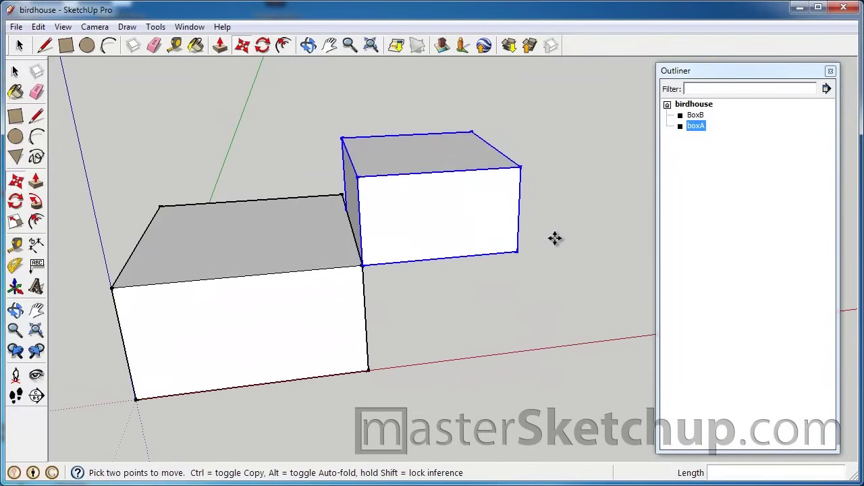
left_click(357, 177)
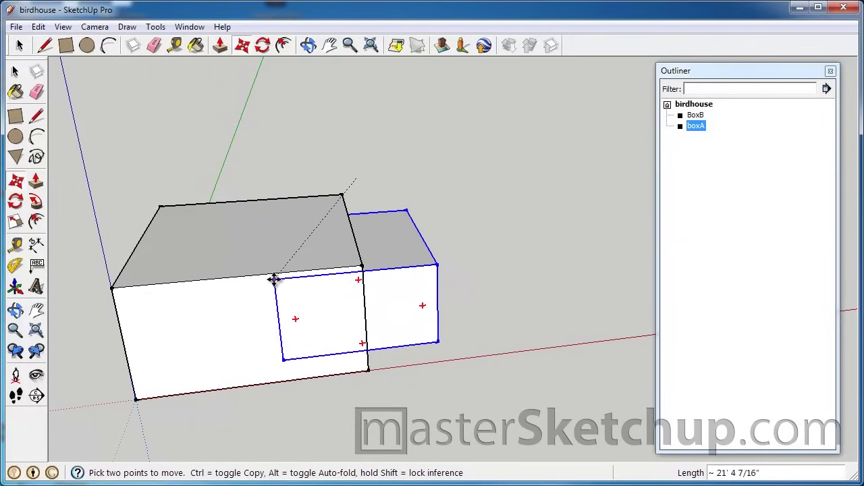
middle_click_drag(391, 258, 371, 248)
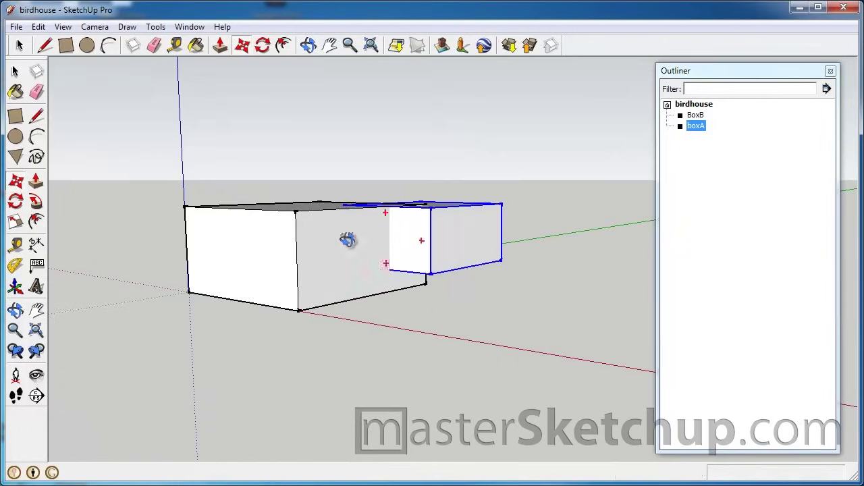
Open boxA and BoxB in turn to confirm they remain separate groups.
key("space")
double_click(434, 239)
middle_click_drag(430, 241, 311, 251)
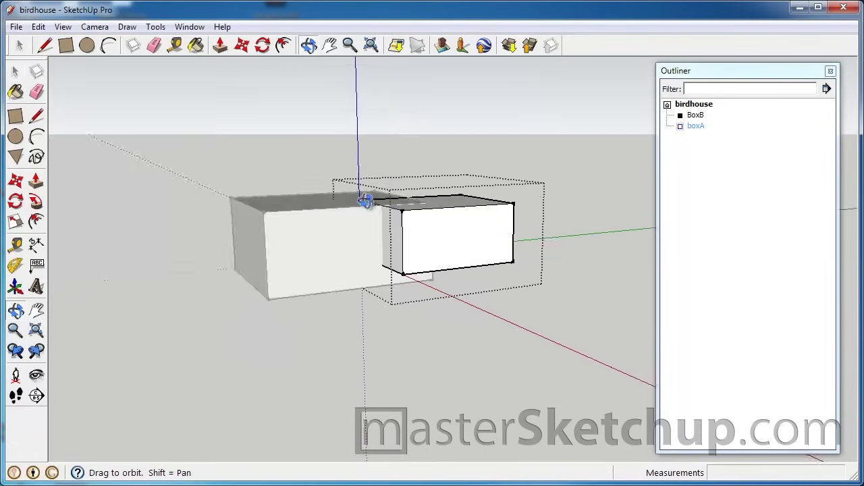
double_click(311, 253)
triple_click(309, 254)
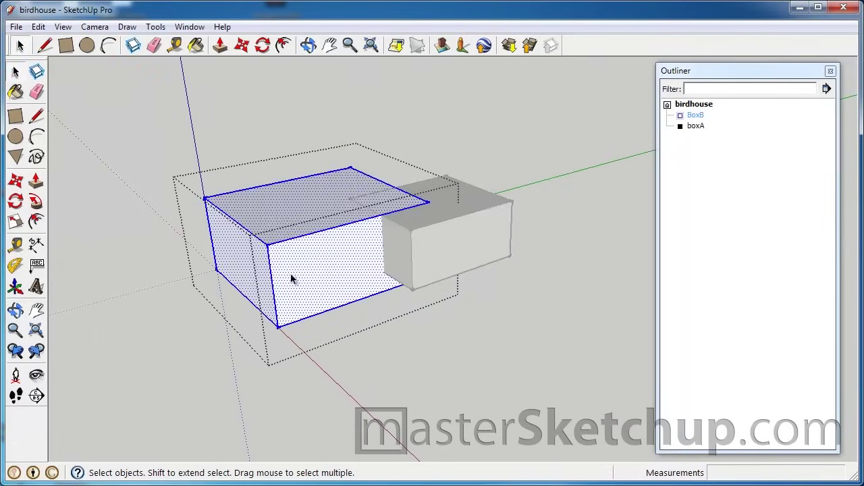
middle_click_drag(295, 264, 386, 257)
left_click(530, 275)
scroll(439, 216, "up", 2)
left_click(436, 208)
mouse_move(437, 209)
middle_mouse_down()
mouse_move(435, 336)
mouse_move(385, 309)
mouse_move(498, 178)
middle_mouse_up()
Reposition boxA against BoxB and orbit to inspect the result.
key("m")
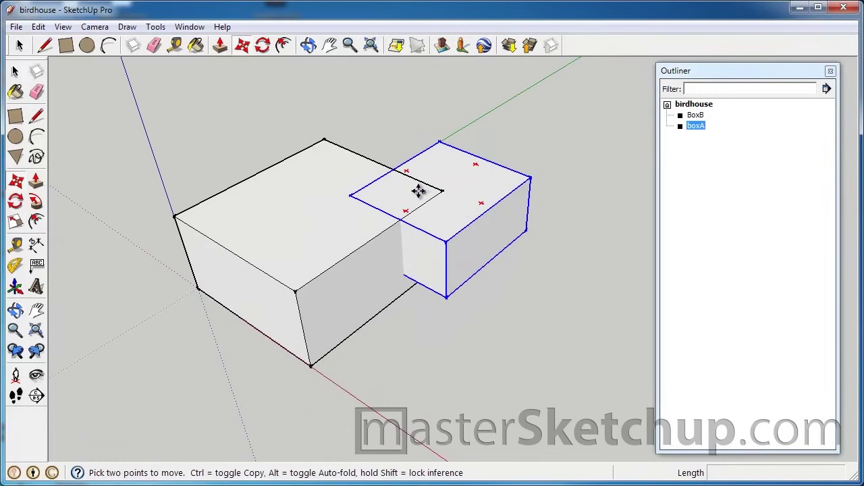
left_click(350, 196)
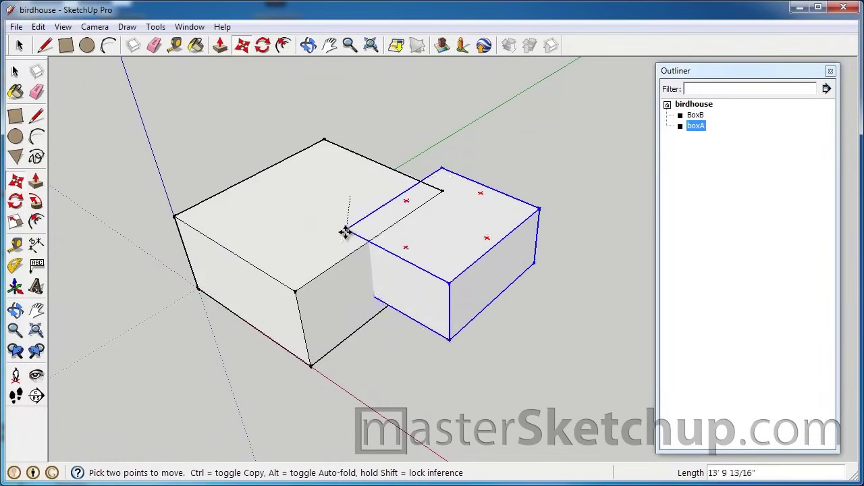
left_click(299, 293)
mouse_move(279, 344)
middle_mouse_down()
mouse_move(502, 309)
mouse_move(474, 216)
mouse_move(415, 110)
middle_mouse_up()
key("m")
middle_click_drag(421, 254, 410, 411)
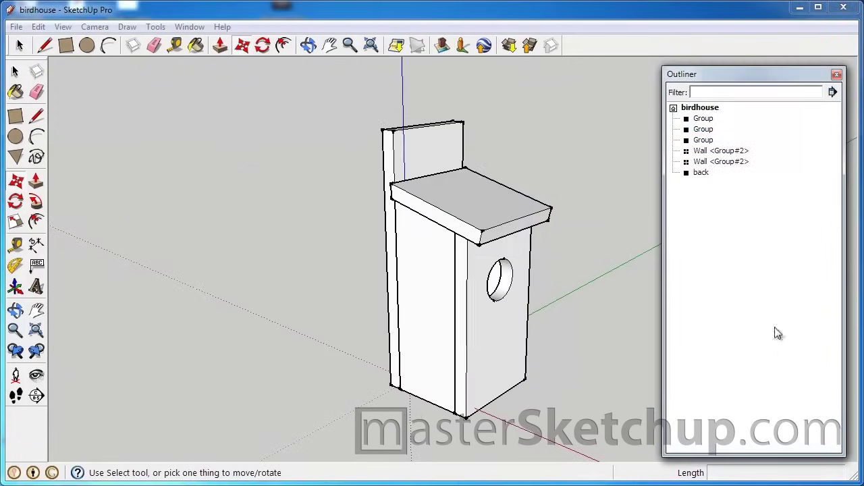
left_click(703, 119)
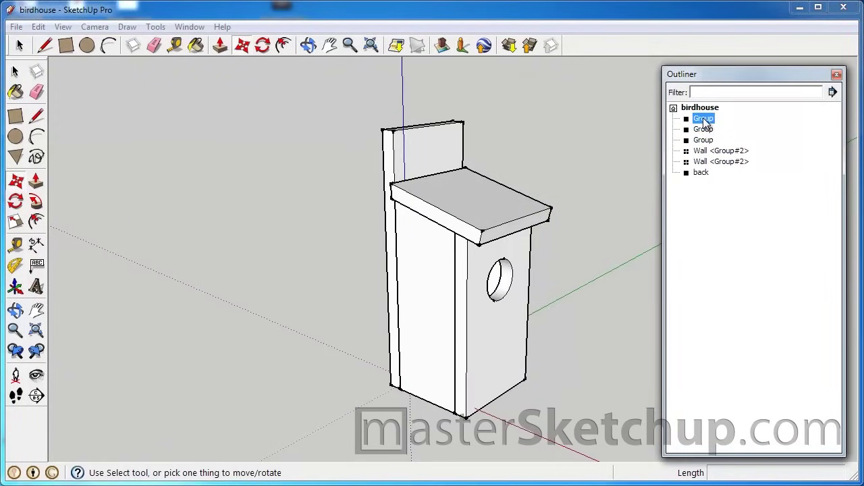
left_click(704, 130)
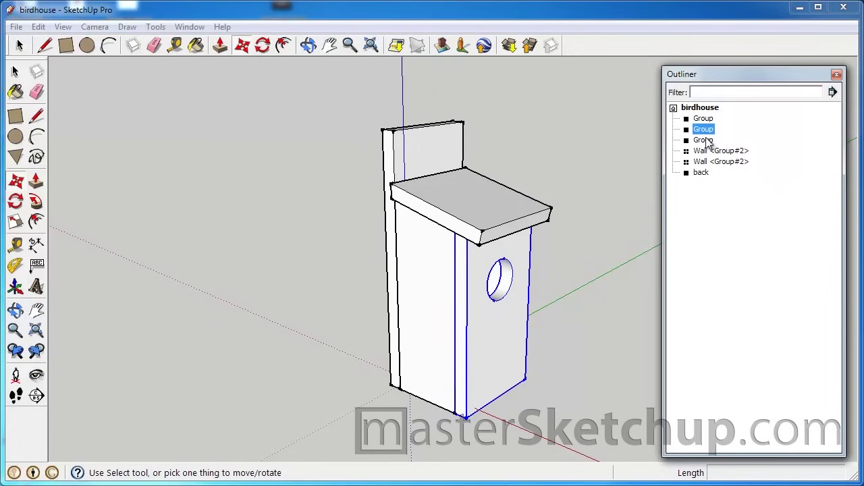
left_click(705, 140)
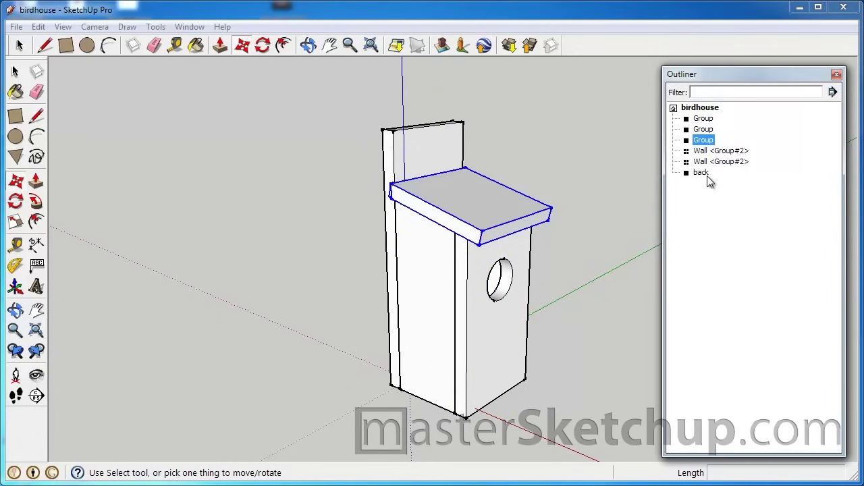
right_click(703, 141)
left_click(741, 374)
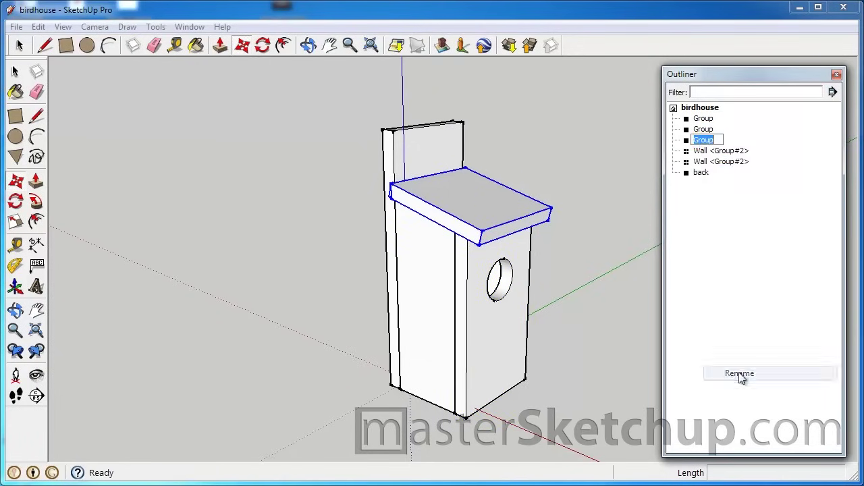
type("Top")
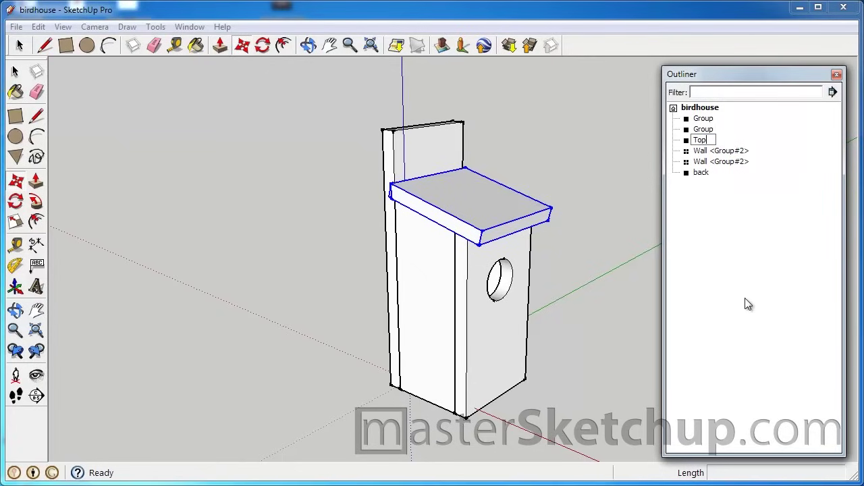
key("Return")
left_click(705, 131)
right_click(706, 132)
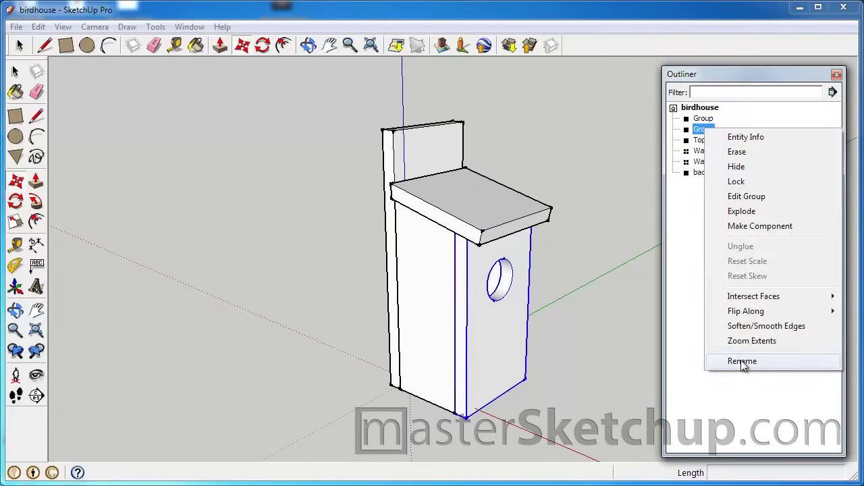
left_click(743, 362)
type("ront")
key("Return")
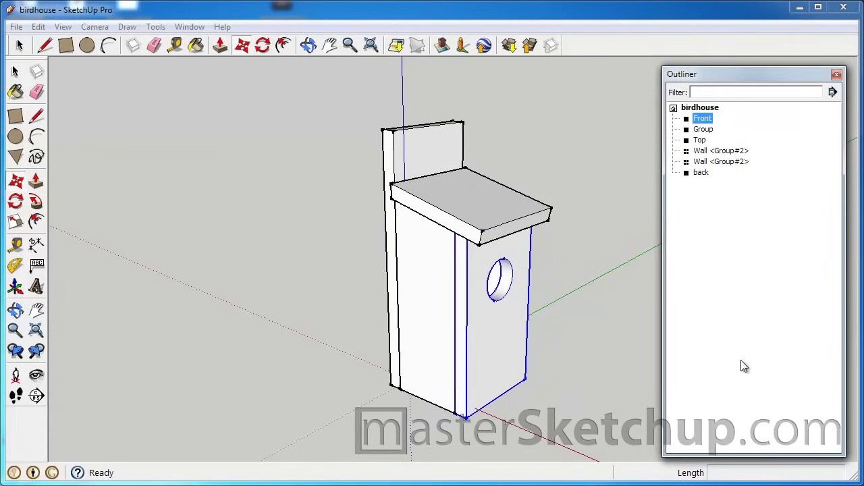
left_click(704, 129)
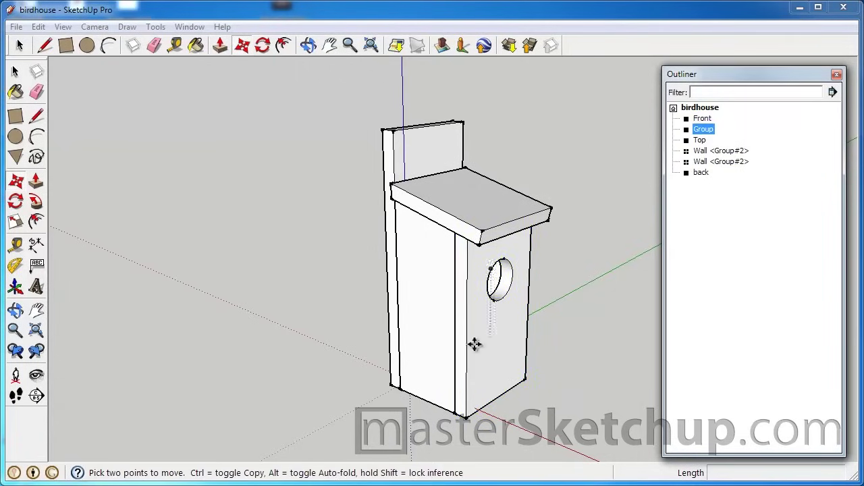
middle_click_drag(513, 314, 446, 98)
right_click(704, 129)
left_click(752, 359)
type("Bottom")
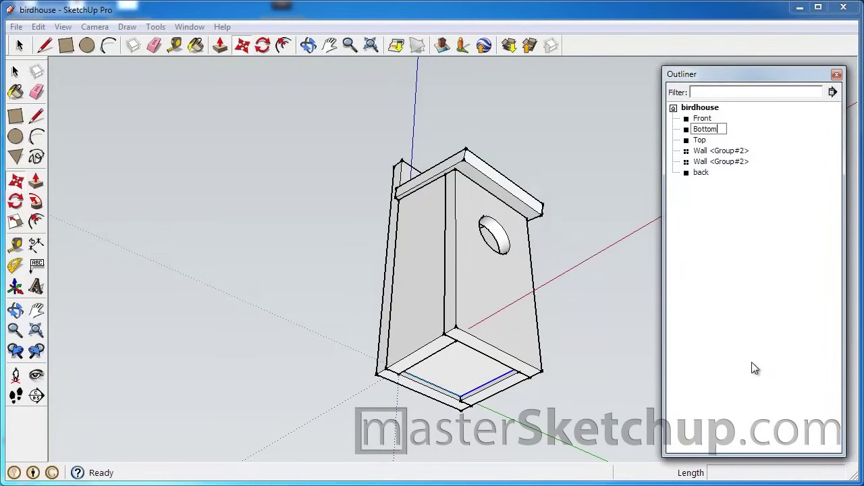
key("Return")
left_click(721, 151)
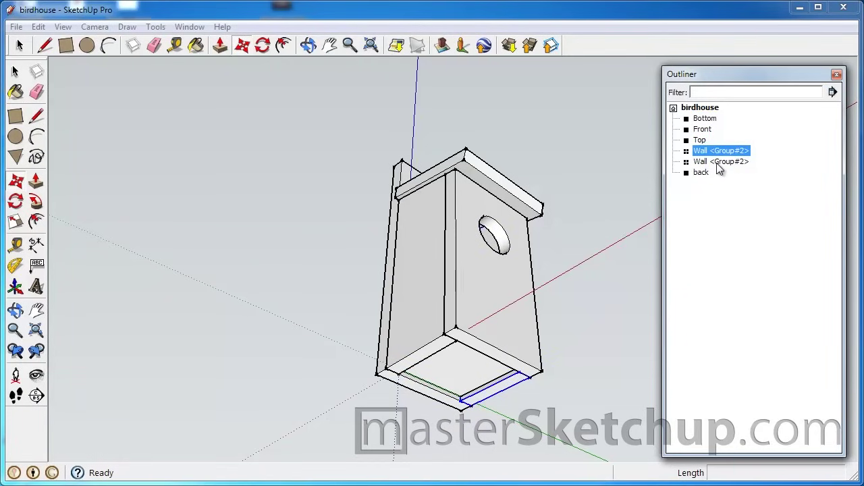
left_click(719, 163)
mouse_move(499, 251)
middle_mouse_down()
mouse_move(455, 244)
mouse_move(252, 349)
mouse_move(202, 388)
mouse_move(509, 384)
mouse_move(564, 415)
mouse_move(521, 420)
middle_mouse_up()
key("m")
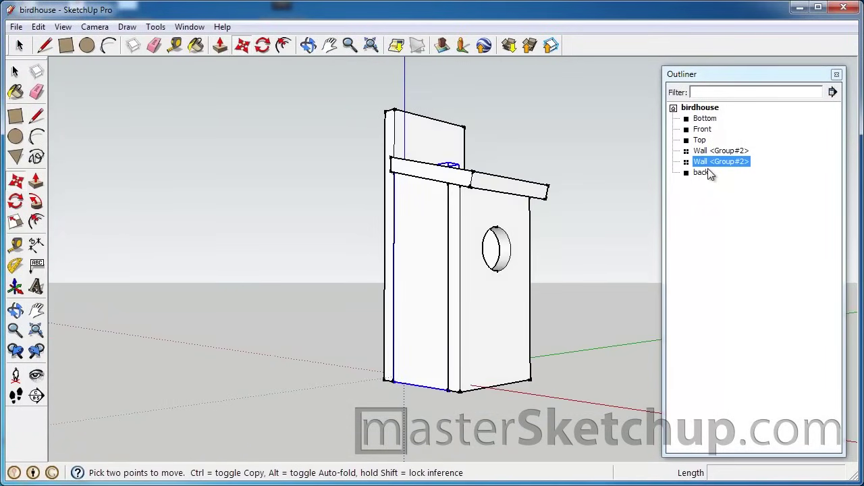
left_click(708, 173)
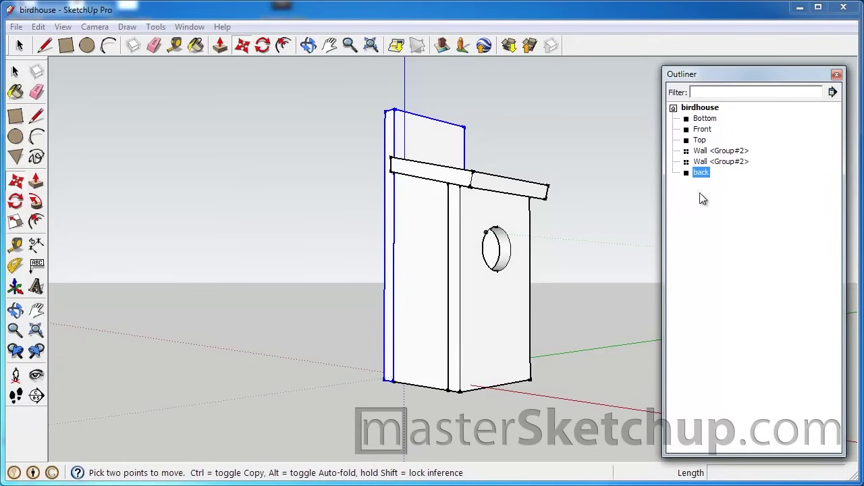
left_click(706, 118)
left_click(703, 129)
left_click(700, 139)
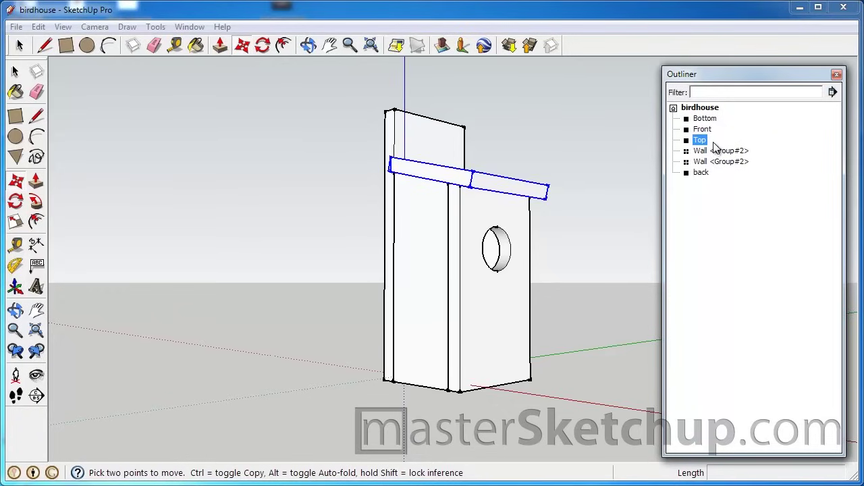
left_click(710, 152)
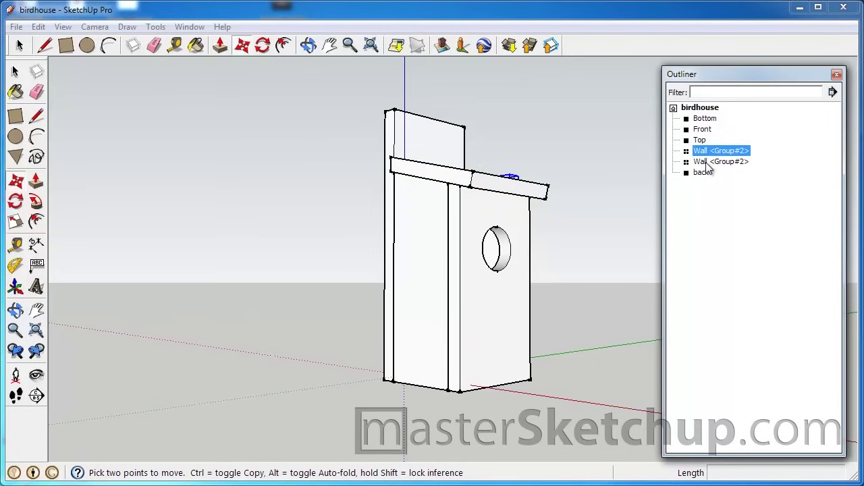
left_click(708, 164)
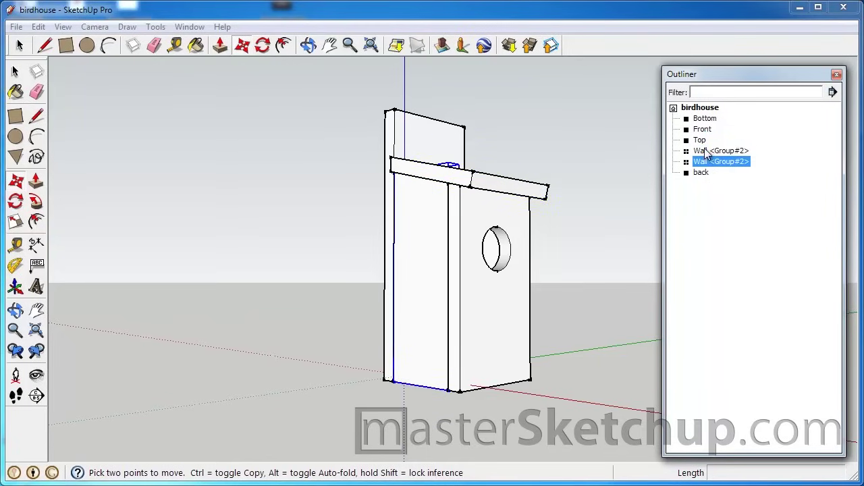
left_click(707, 153)
key("o")
left_click_drag(540, 199, 511, 303)
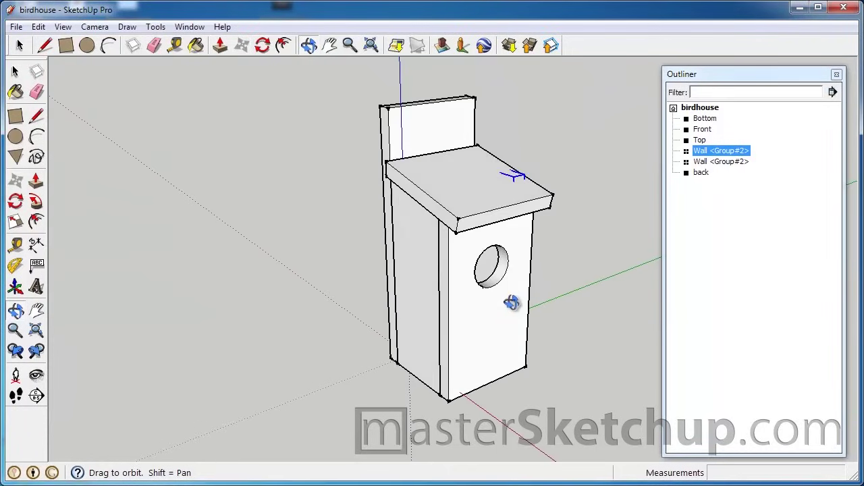
key("m")
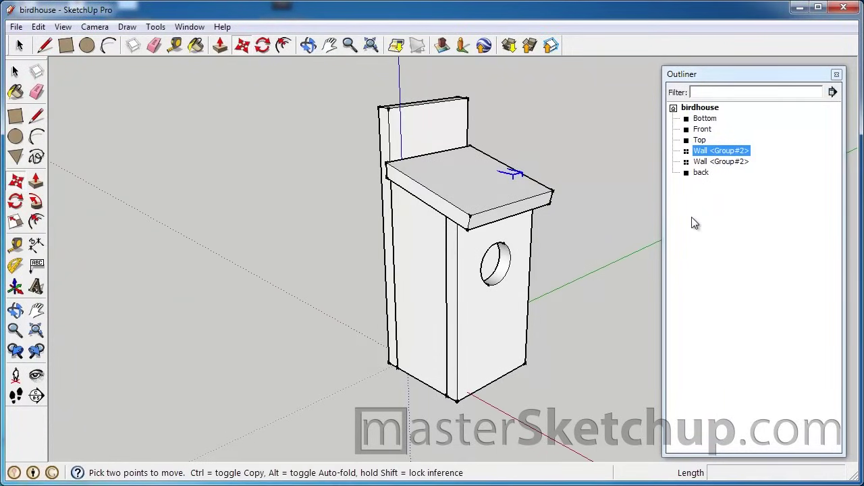
left_click(721, 163)
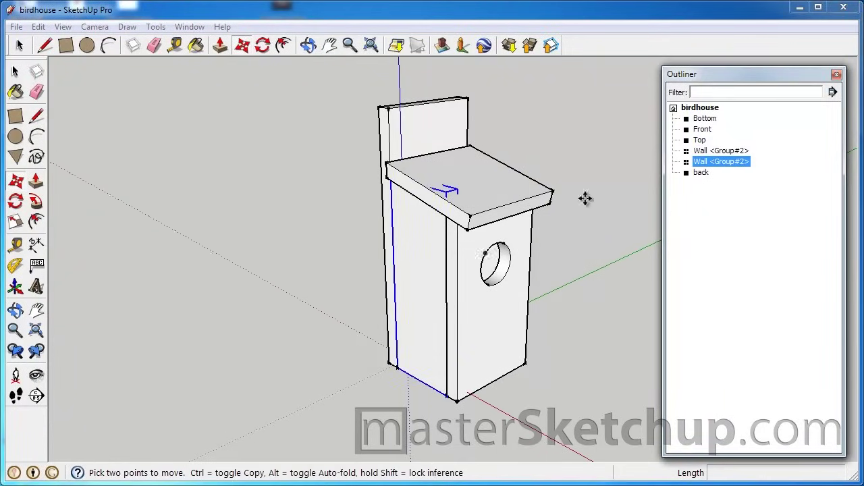
mouse_move(540, 206)
middle_mouse_down()
mouse_move(155, 199)
mouse_move(354, 206)
middle_mouse_up()
left_click(712, 152)
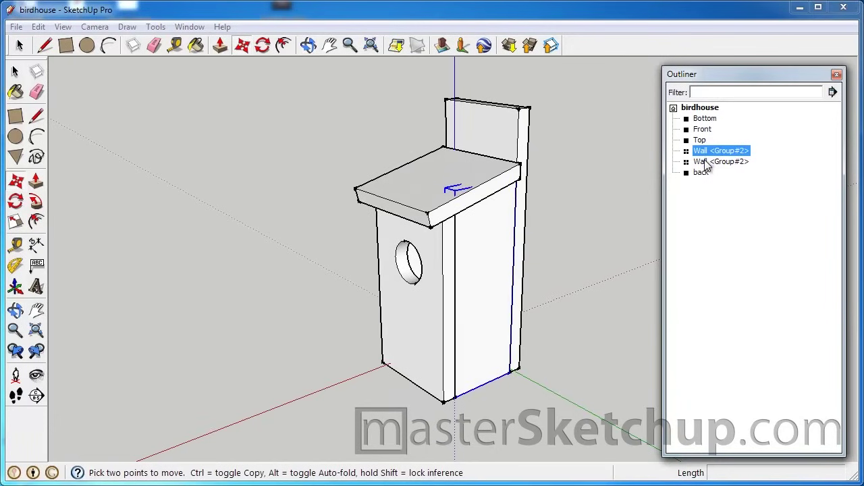
left_click(706, 162)
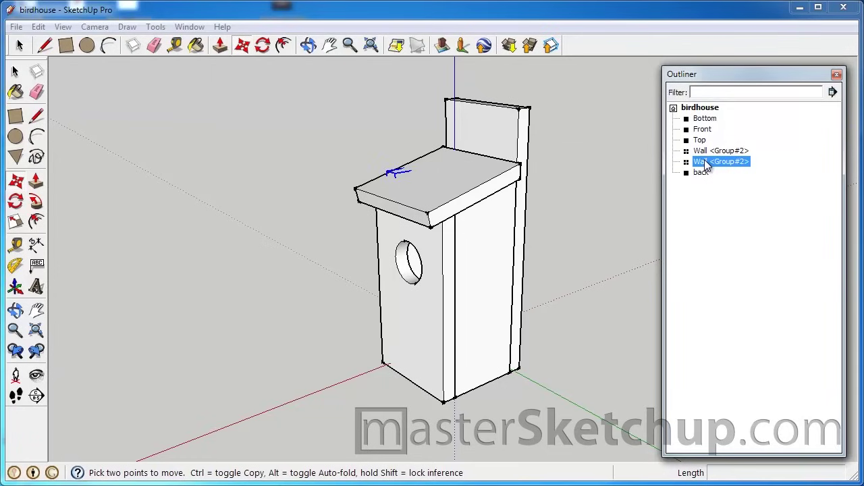
mouse_move(414, 251)
middle_mouse_down()
mouse_move(589, 254)
mouse_move(619, 287)
middle_mouse_up()
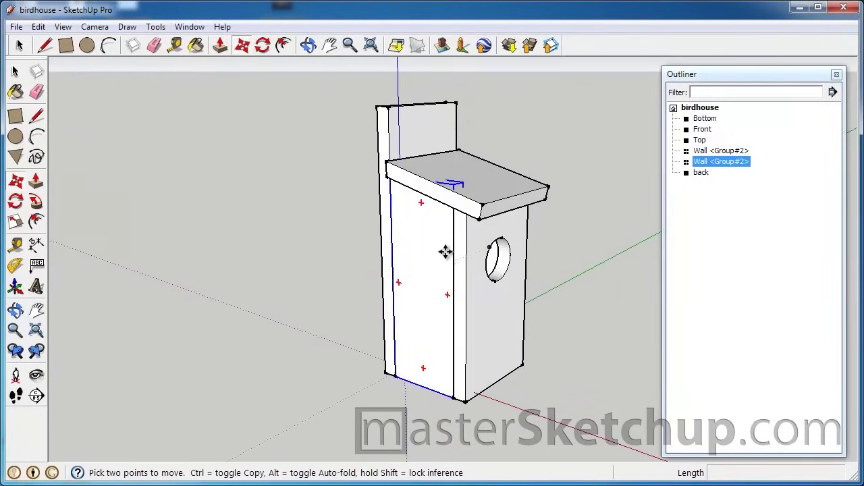
key("space")
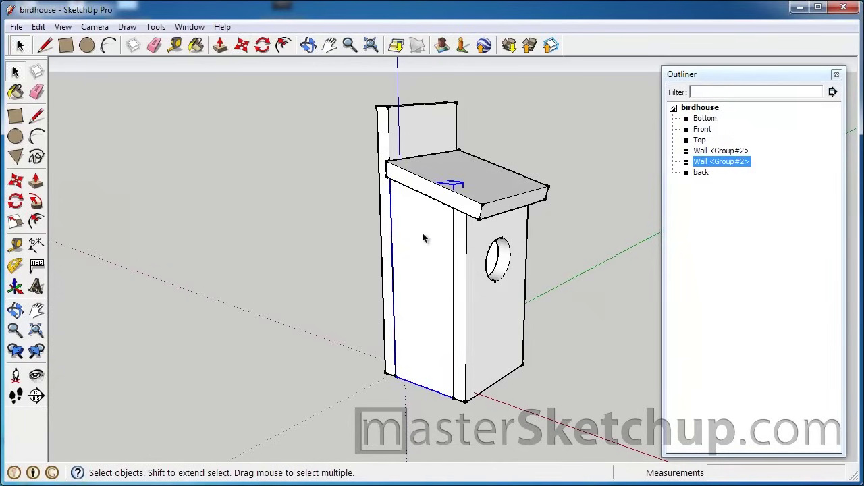
double_click(423, 233)
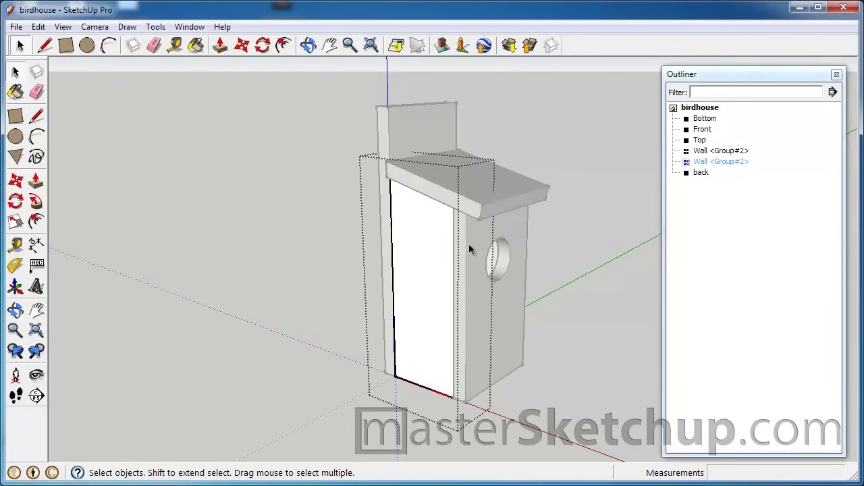
middle_click_drag(438, 235, 442, 264)
scroll(439, 244, "up", 3)
scroll(437, 244, "up", 2)
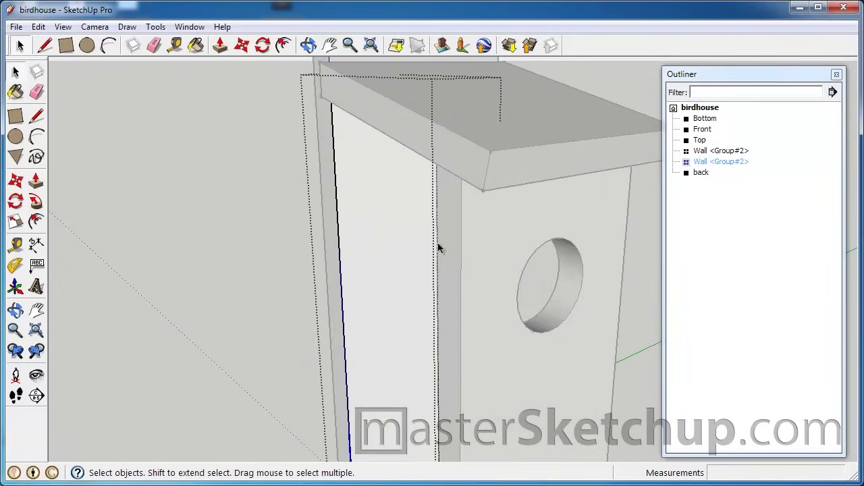
key("p")
left_click(440, 260)
scroll(439, 259, "down", 3)
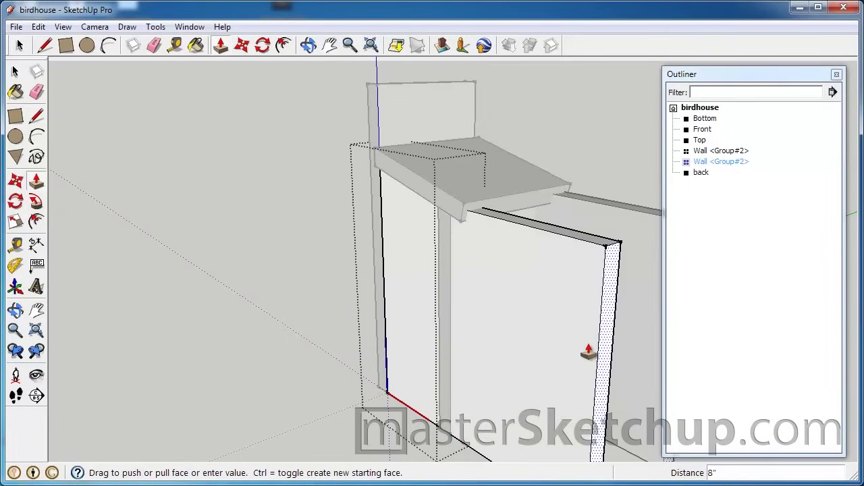
middle_click_drag(547, 345, 464, 280)
scroll(463, 280, "down", 3)
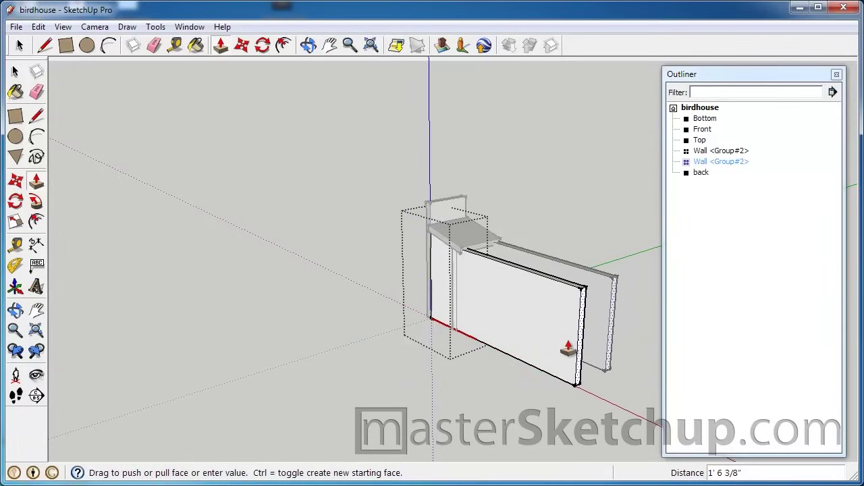
key("Escape")
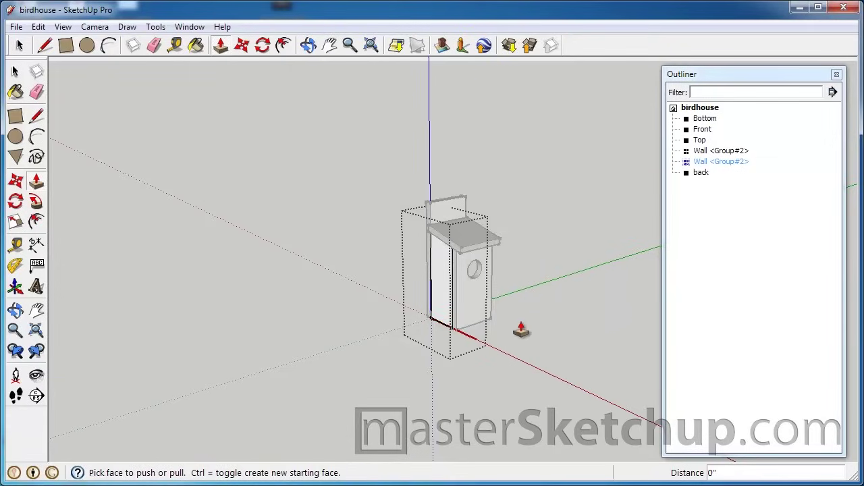
key("space")
left_click(515, 297)
scroll(453, 281, "up", 2)
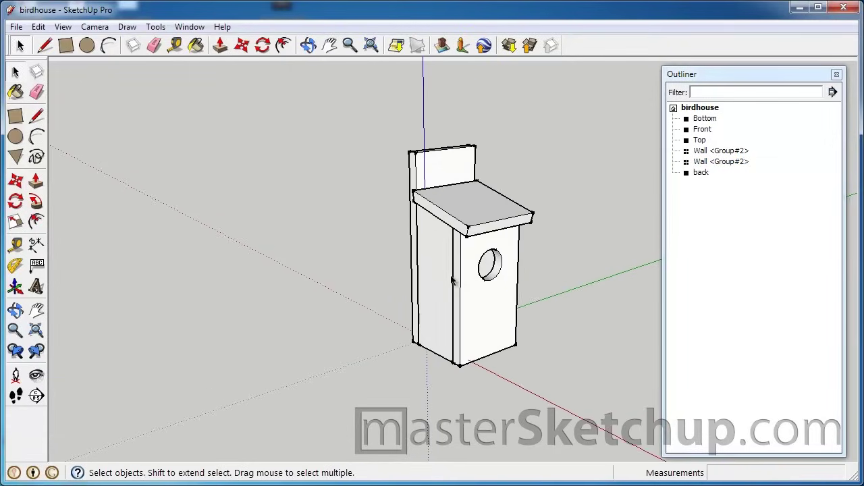
scroll(453, 280, "up", 2)
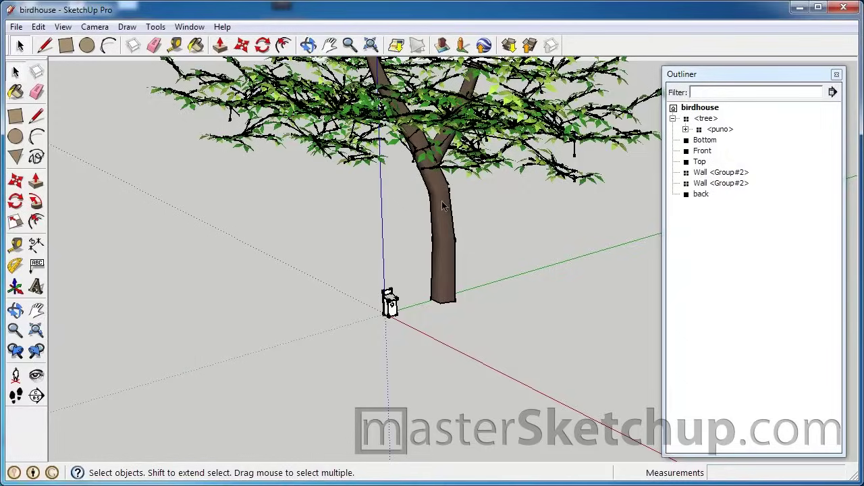
Zoom the view toward the imported tree beside the birdhouse.
scroll(388, 302, "up", 3)
Select both Walls, Front, Top, back and Bottom panels together, excluding the tree.
scroll(389, 303, "up", 3)
left_click(386, 297)
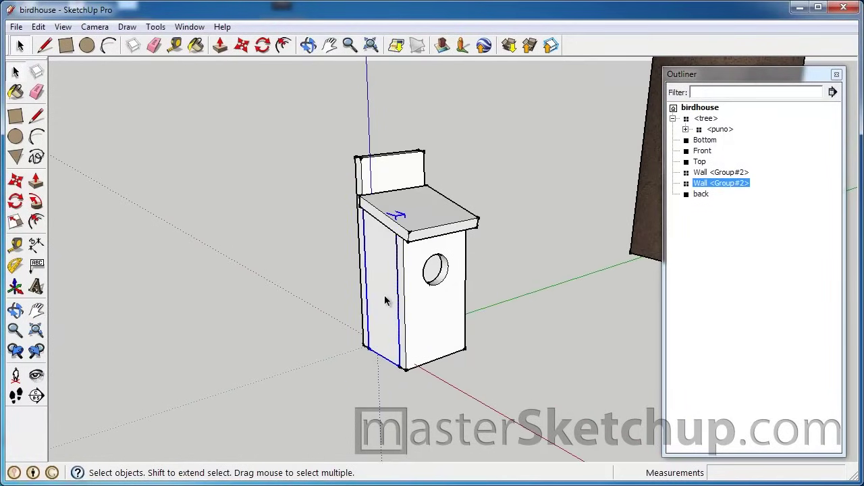
left_click(454, 266, "shift")
left_click(443, 229, "shift")
left_click(415, 189, "shift")
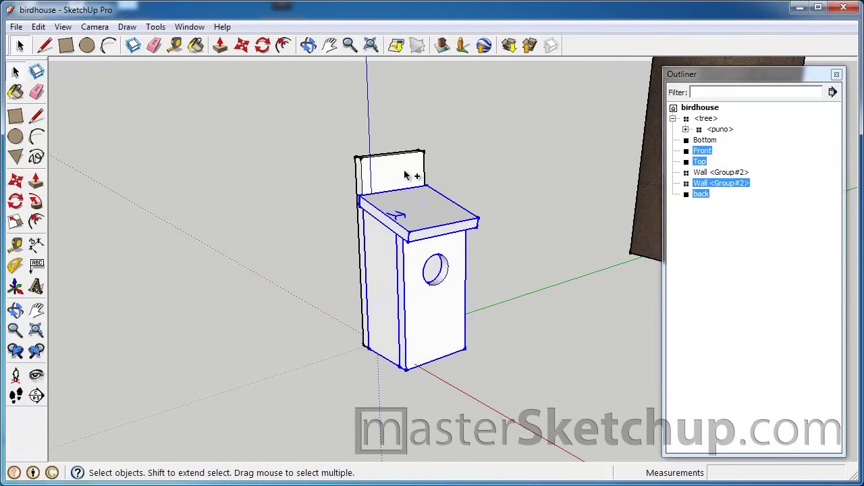
middle_click_drag(458, 227, 260, 241)
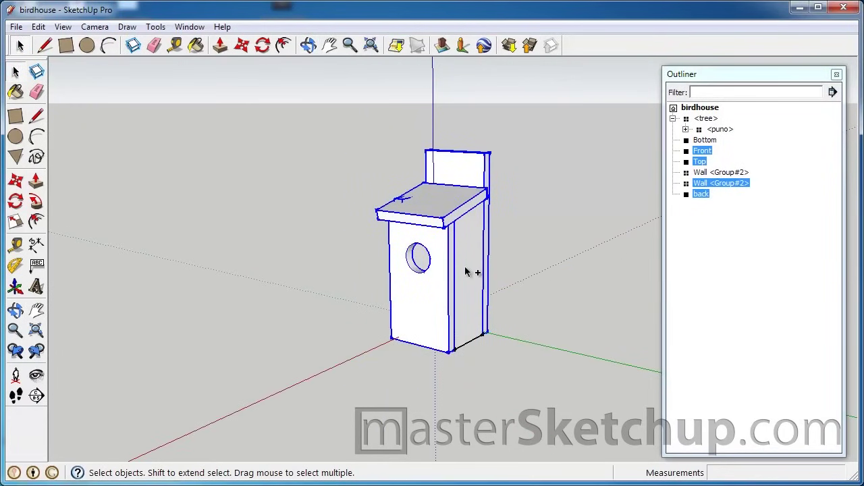
left_click(469, 273, "shift")
mouse_move(441, 338)
middle_mouse_down()
mouse_move(453, 312)
mouse_move(451, 341)
middle_mouse_up()
left_click(452, 312, "shift")
key("m")
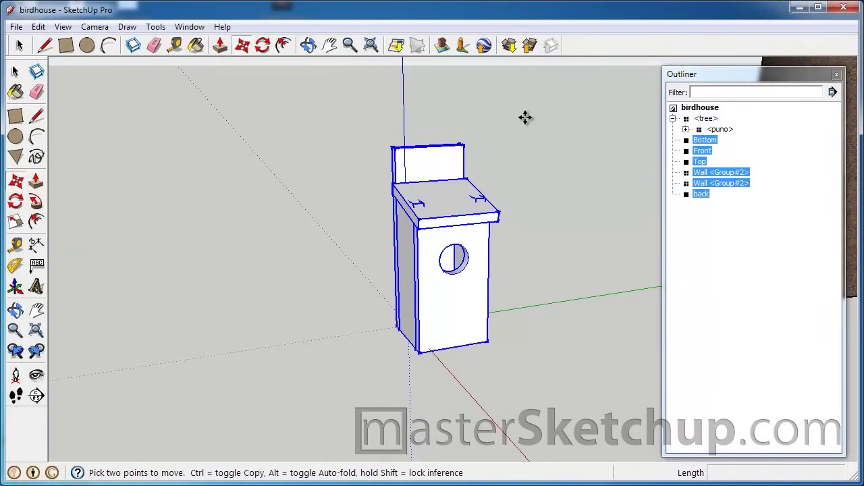
middle_click_drag(458, 277, 361, 360)
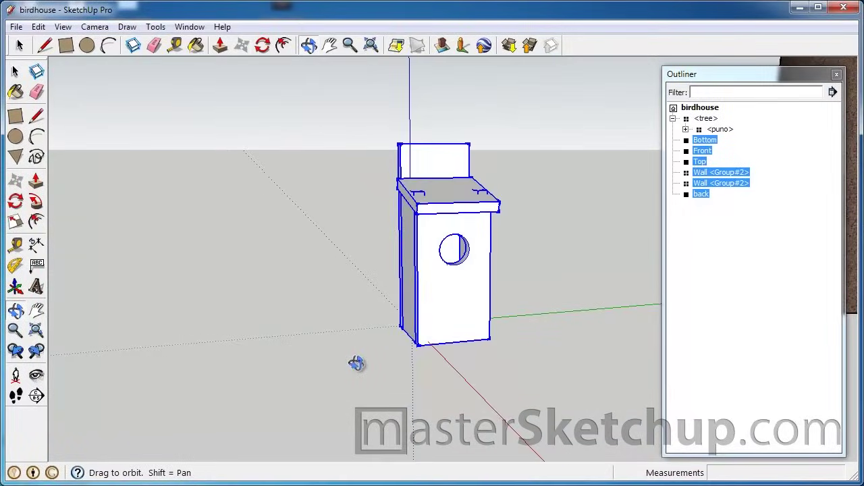
middle_click_drag(361, 360, 413, 404)
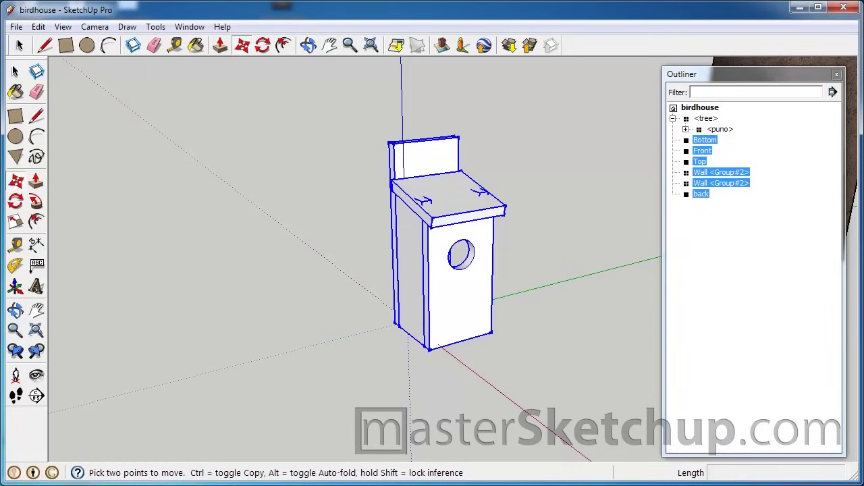
Group the selected parts as 'Birdhouse', collapse it in the Outliner and clear the selection.
right_click(413, 243)
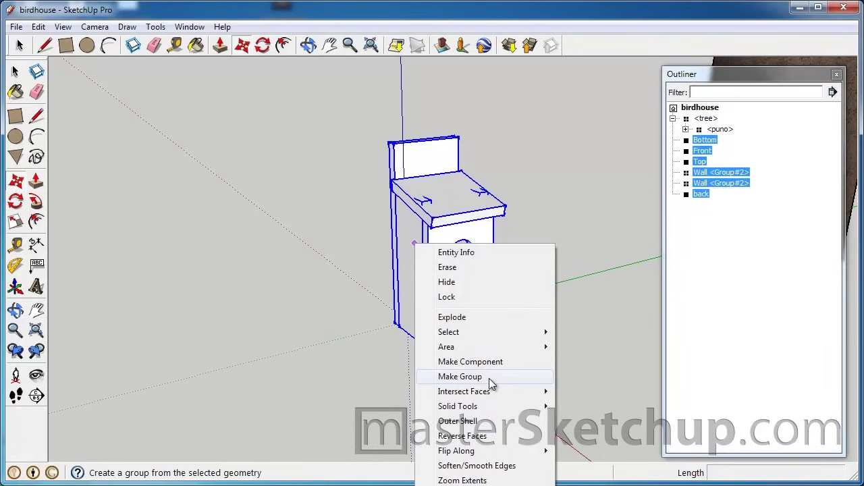
left_click(489, 378)
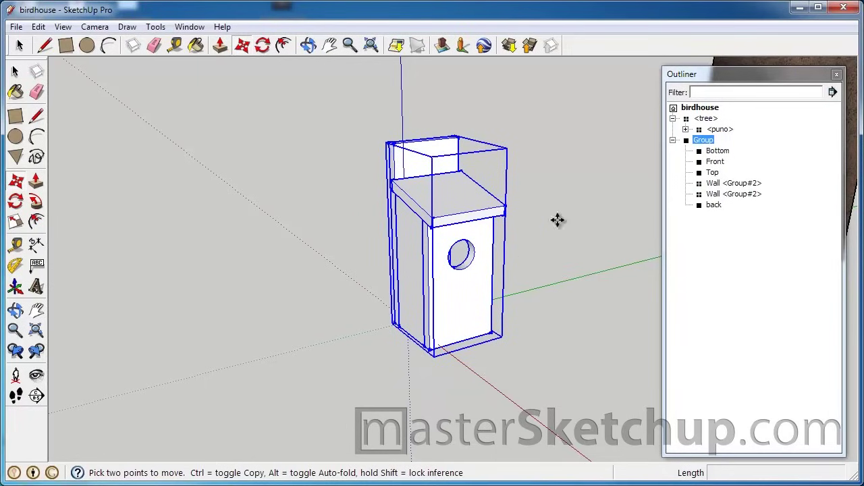
right_click(703, 142)
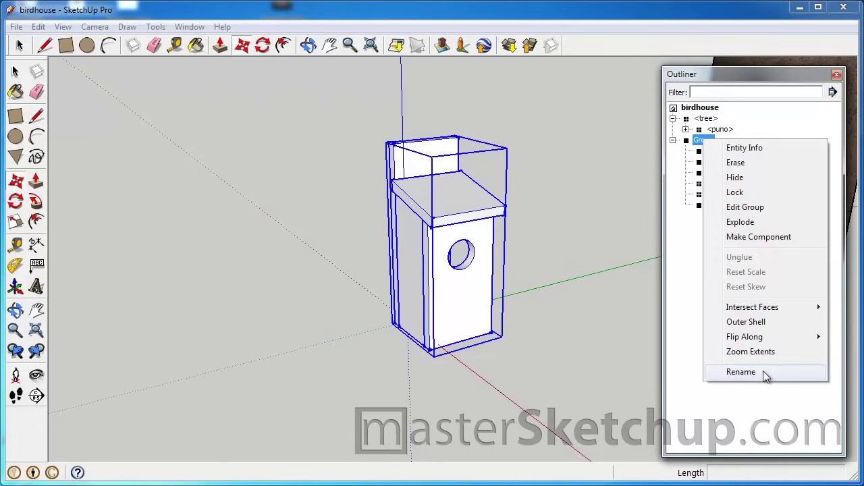
left_click(741, 372)
type("Birdhou")
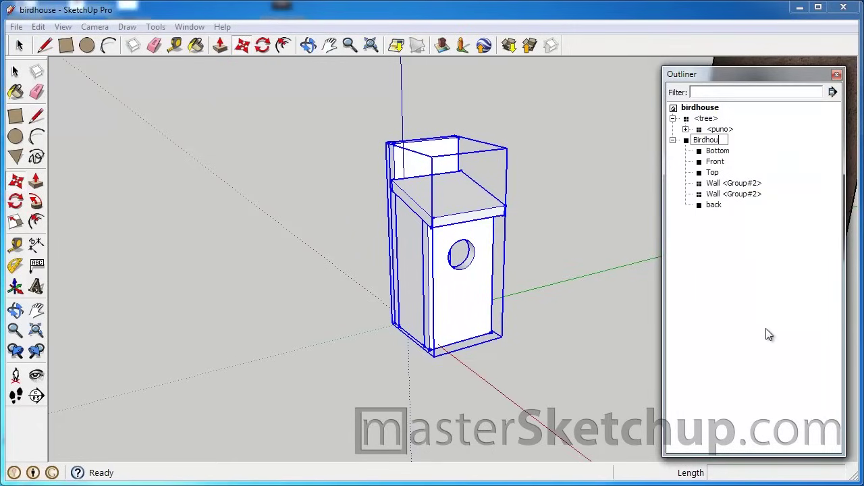
type("se")
key("Return")
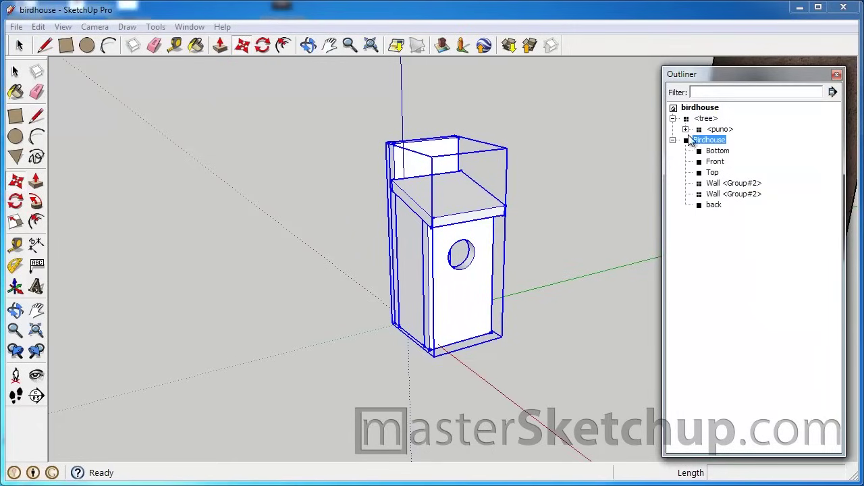
left_click(673, 140)
left_click(706, 164)
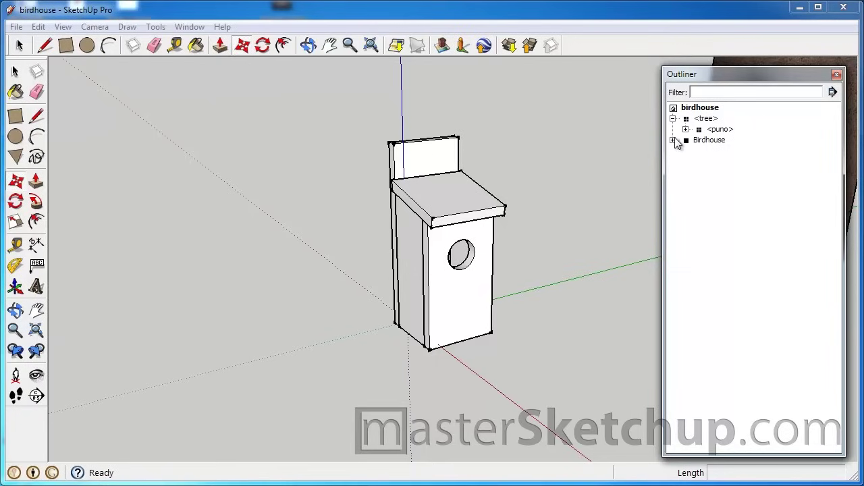
Collapse the Birdhouse and <tree> nodes so only those two top-level items show.
left_click(673, 140)
left_click(673, 140)
left_click(673, 119)
key("m")
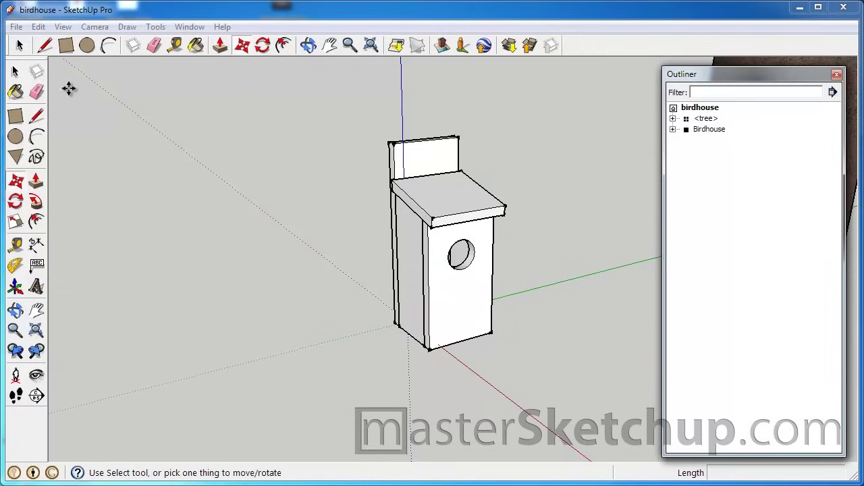
left_click(16, 71)
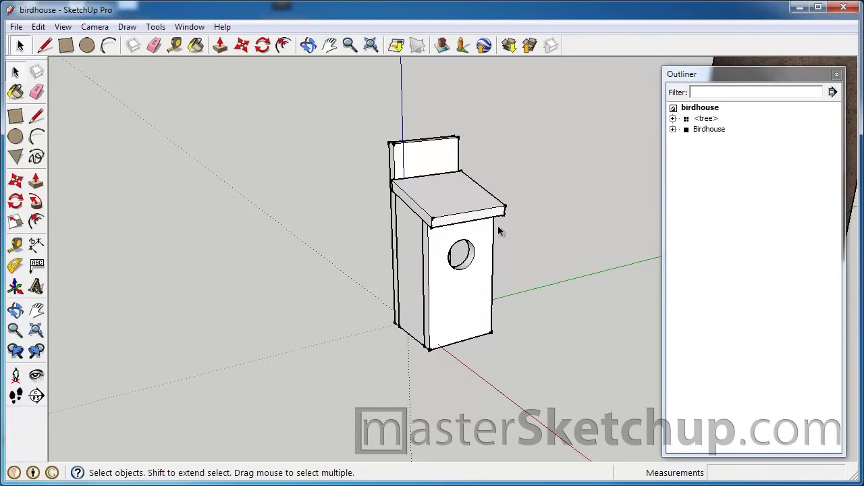
Move the birdhouse by its top corner from the origin onto the tree trunk.
left_click(434, 256)
key("o")
mouse_move(353, 357)
left_mouse_down()
mouse_move(399, 112)
mouse_move(337, 347)
mouse_move(395, 385)
mouse_move(317, 378)
left_mouse_up()
key("space")
scroll(447, 306, "down", 1)
scroll(432, 308, "down", 2)
scroll(417, 311, "down", 2)
scroll(416, 307, "down", 2)
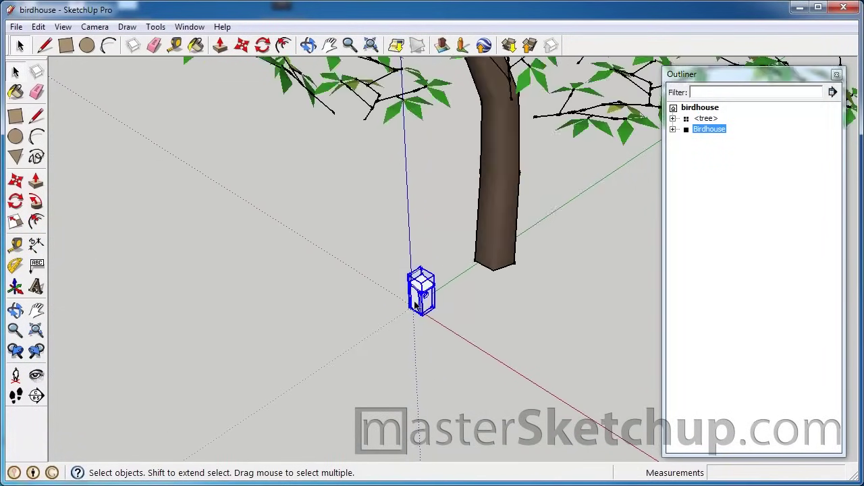
key("m")
left_click(421, 270)
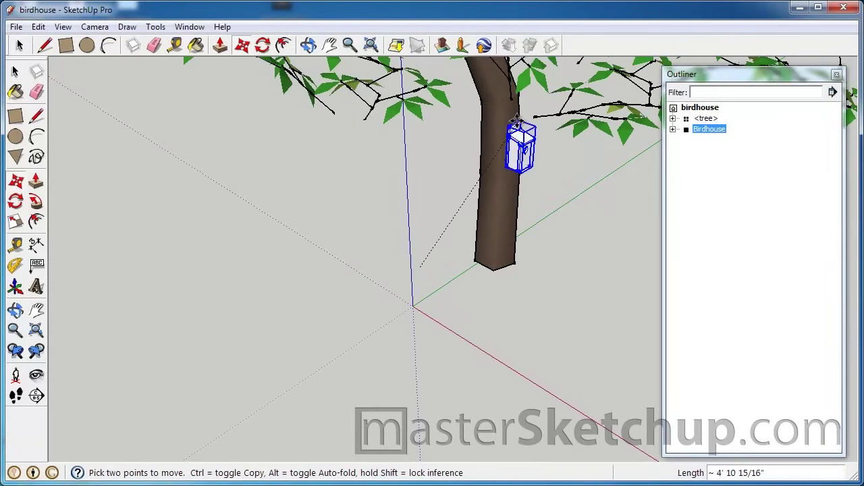
left_click(516, 119)
Orbit to face the trunk and pick up the birdhouse for copying.
key("o")
mouse_move(565, 250)
left_mouse_down()
mouse_move(361, 155)
mouse_move(396, 112)
mouse_move(459, 111)
mouse_move(347, 114)
mouse_move(289, 147)
mouse_move(432, 216)
mouse_move(610, 189)
mouse_move(569, 179)
left_mouse_up()
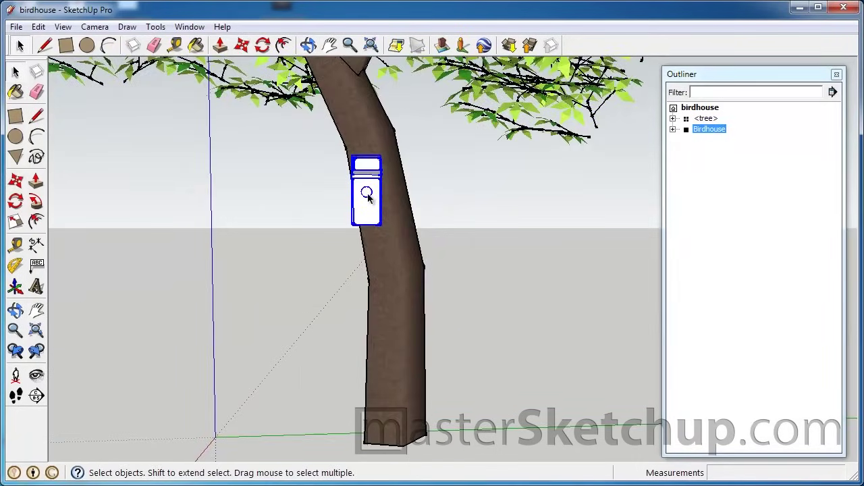
key("m")
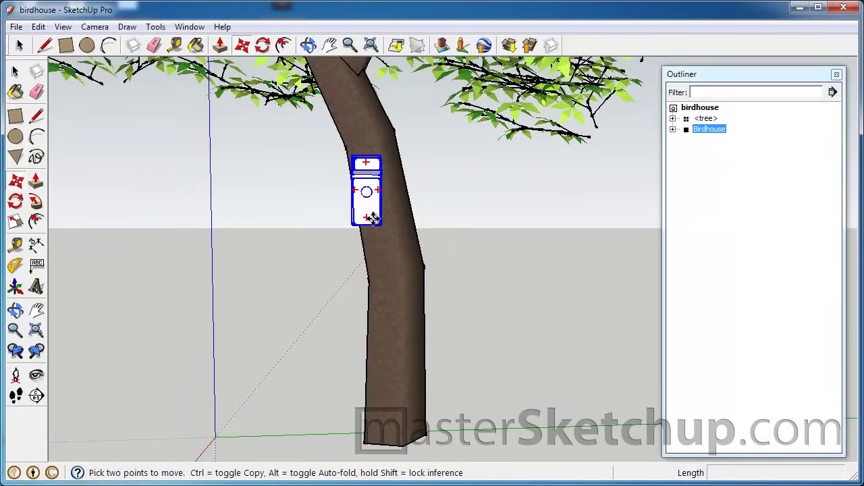
left_click(374, 220)
Place a copy of the birdhouse lower down, flush against the trunk's face.
key("ctrl")
left_click(382, 333)
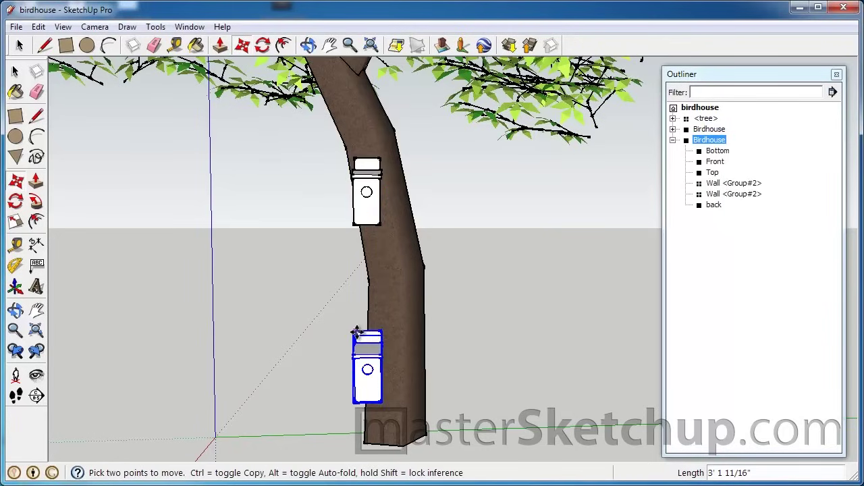
left_click(382, 333)
left_click(406, 364)
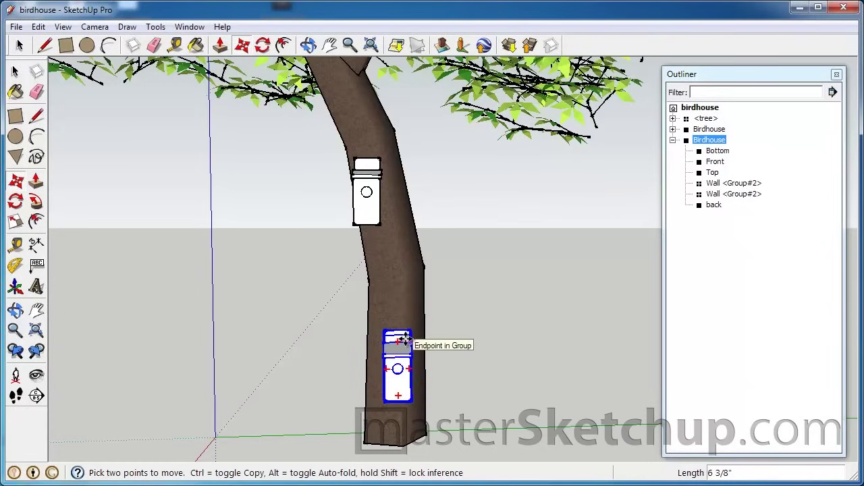
left_click(673, 141)
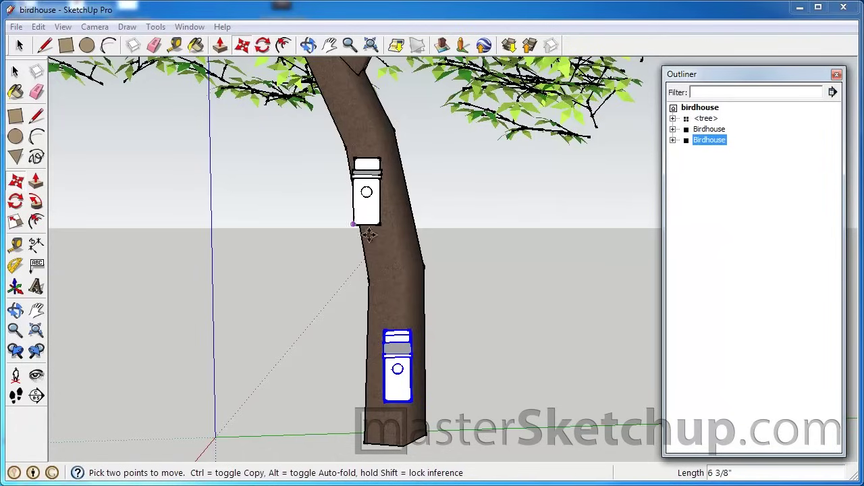
key("q")
key("space")
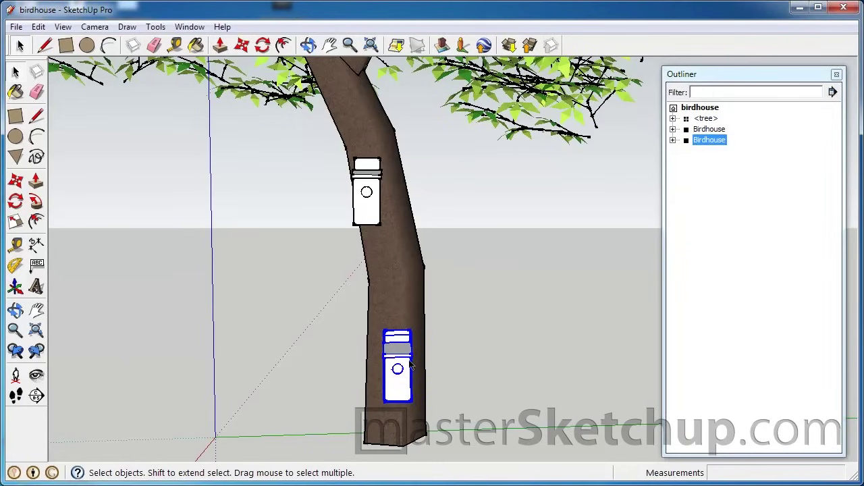
Inside the lower birdhouse copy, move its Top piece to a new corner.
double_click(410, 365)
scroll(402, 361, "up", 2)
scroll(395, 358, "up", 2)
scroll(394, 358, "down", 3)
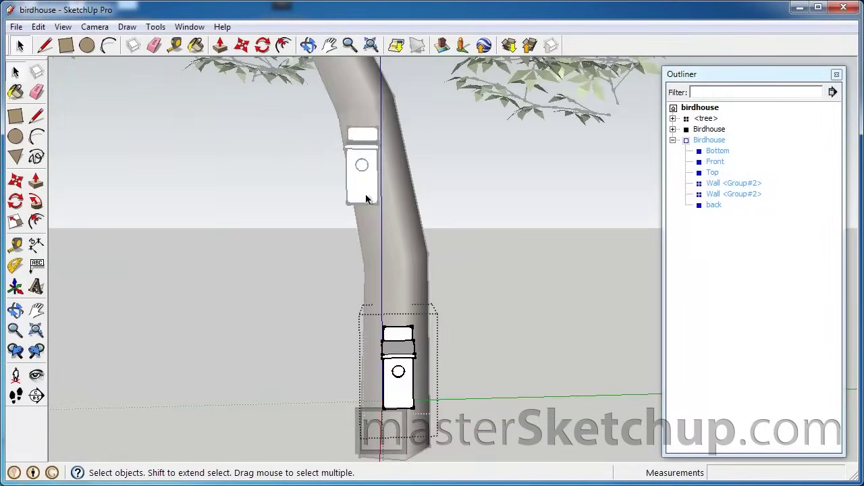
left_click(413, 356)
key("m")
left_click(412, 355)
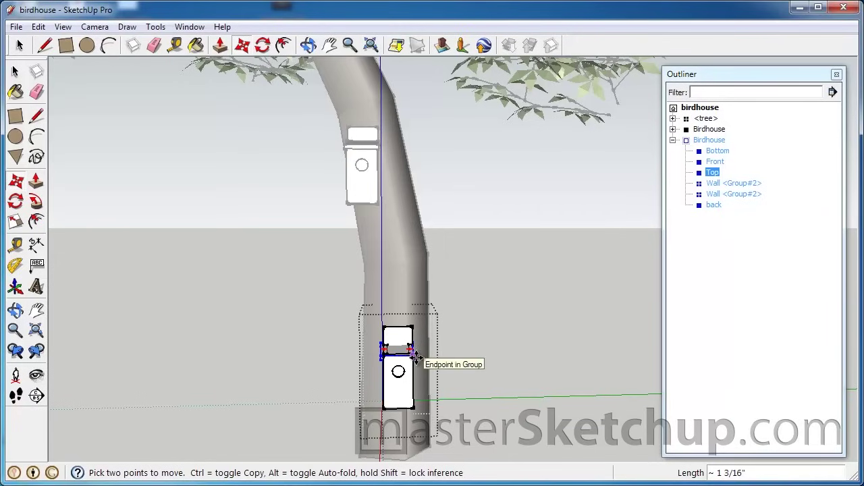
left_click(411, 353)
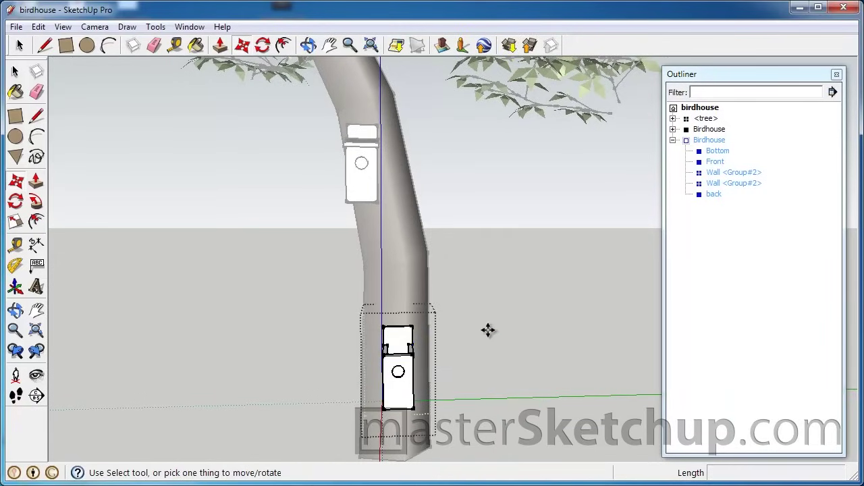
left_click(378, 366)
key("Escape")
key("space")
left_click(465, 314)
Delete the lower birdhouse copy, leaving one birdhouse on the trunk.
middle_click_drag(396, 370, 159, 425)
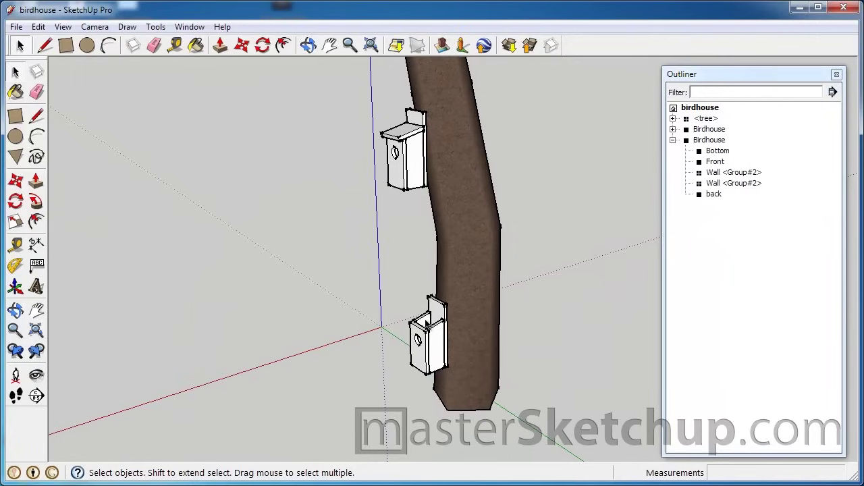
middle_click_drag(415, 343, 614, 310)
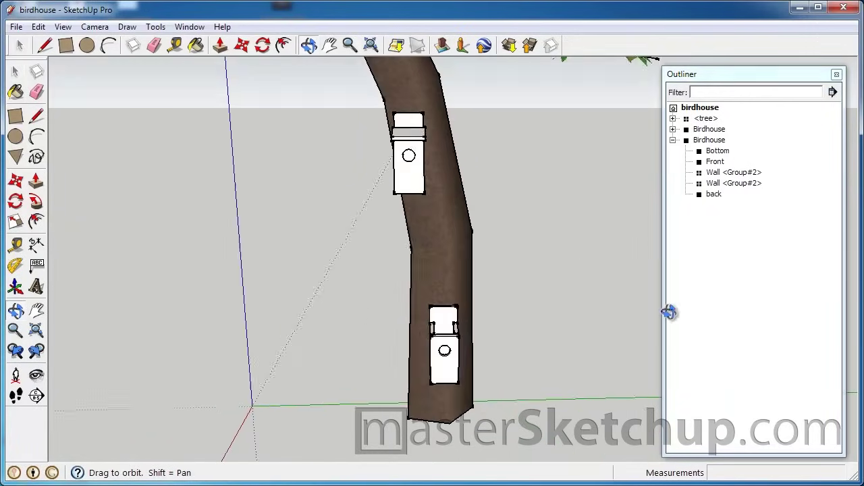
left_click(449, 352)
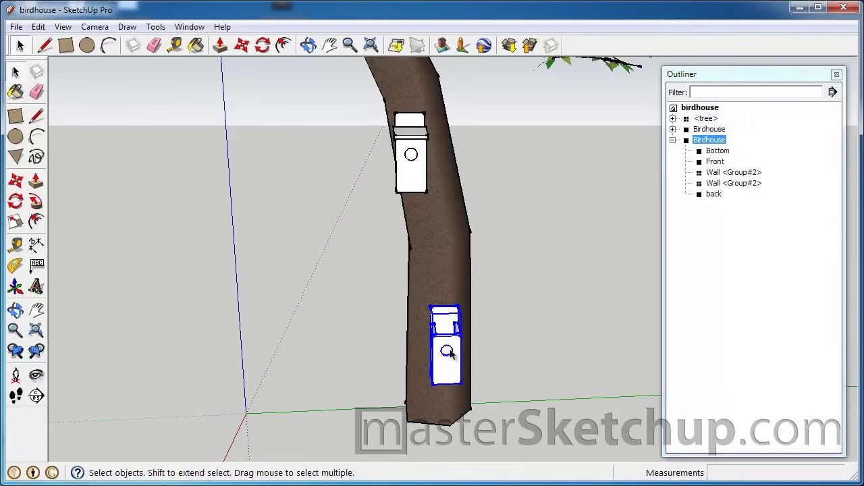
key("Delete")
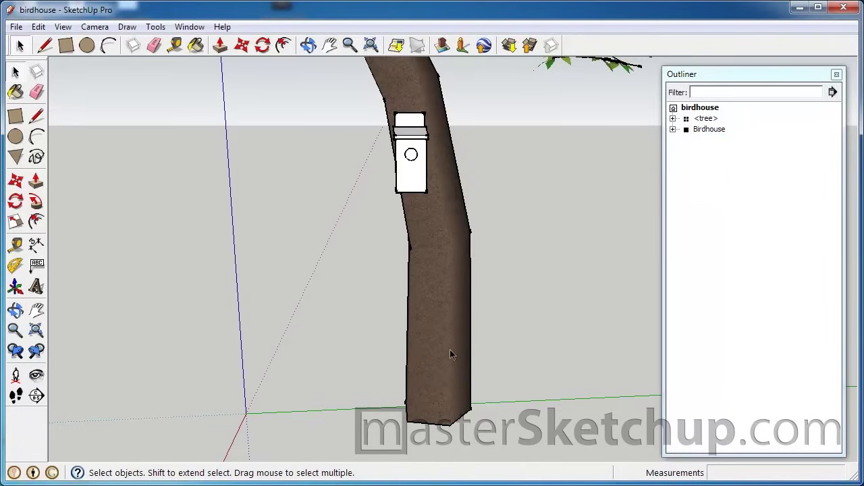
Make the remaining birdhouse group a component (<Group#8>) and collapse it in the Outliner.
left_click(408, 170)
right_click(408, 170)
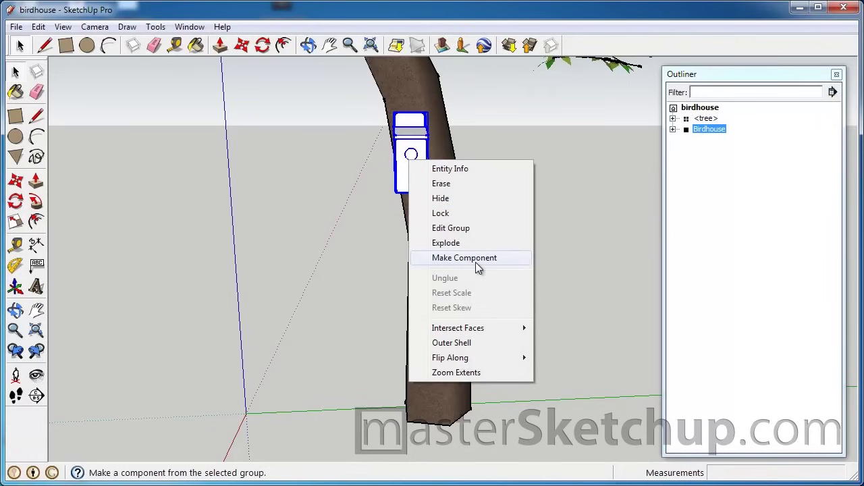
left_click(476, 262)
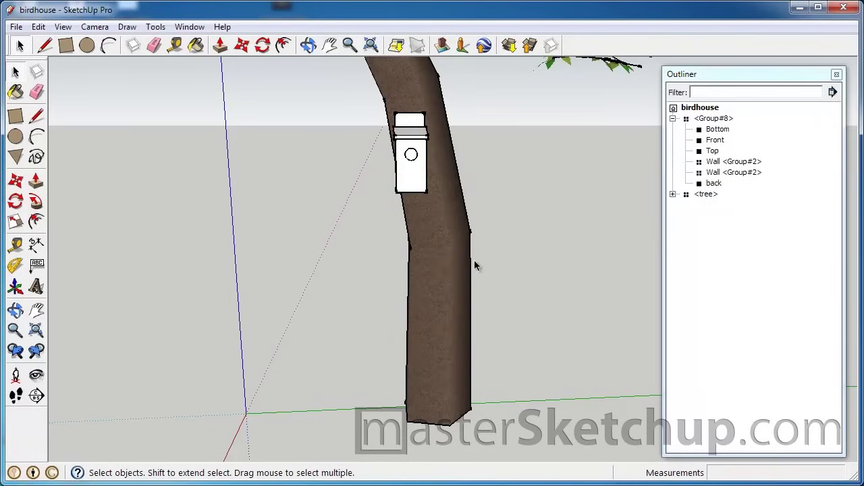
left_click(673, 119)
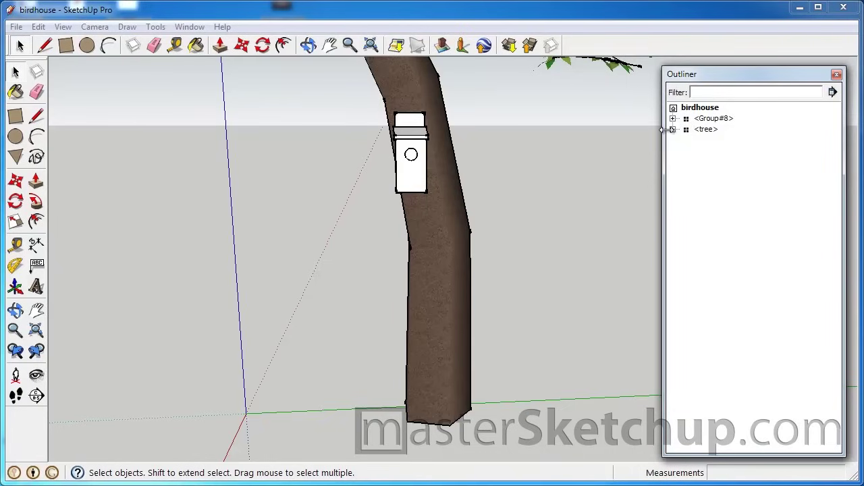
Copy the birdhouse component lower on the trunk, giving two <Group#8> instances.
left_click(420, 169)
key("m")
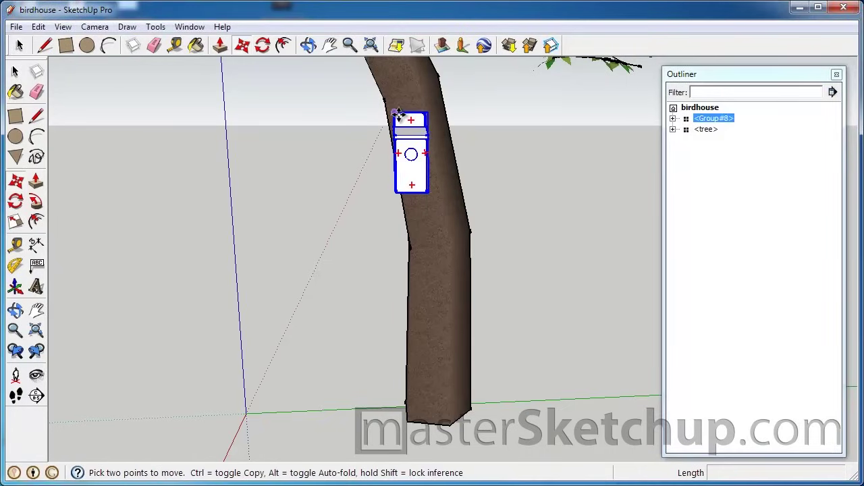
left_click(400, 115)
key("ctrl")
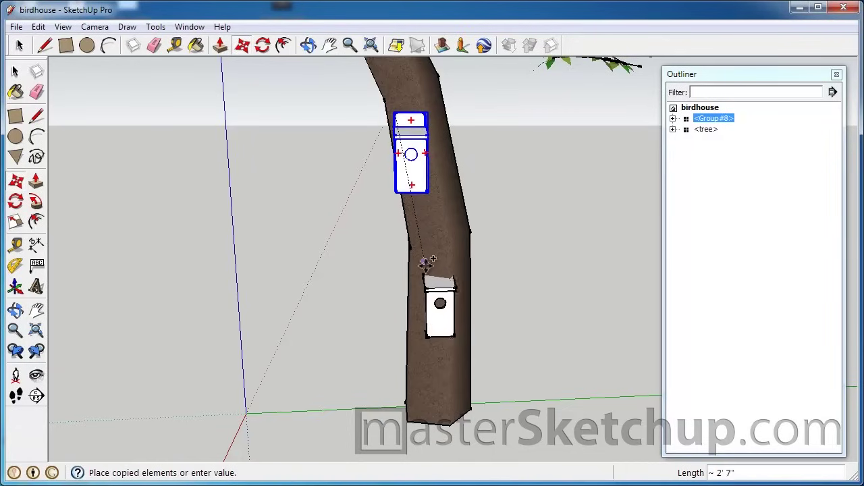
left_click(421, 303)
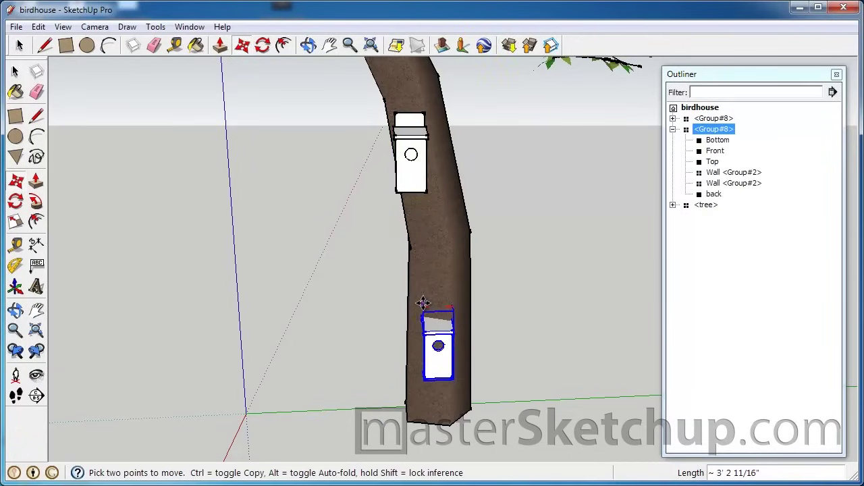
mouse_move(421, 303)
middle_mouse_down()
mouse_move(221, 313)
mouse_move(466, 320)
middle_mouse_up()
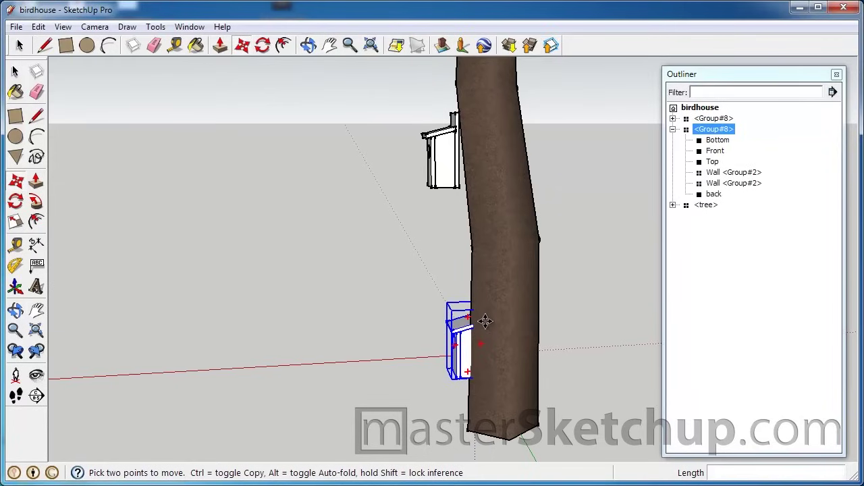
left_click(477, 320)
mouse_move(473, 322)
middle_mouse_down()
mouse_move(646, 315)
mouse_move(544, 168)
mouse_move(501, 135)
middle_mouse_up()
key("space")
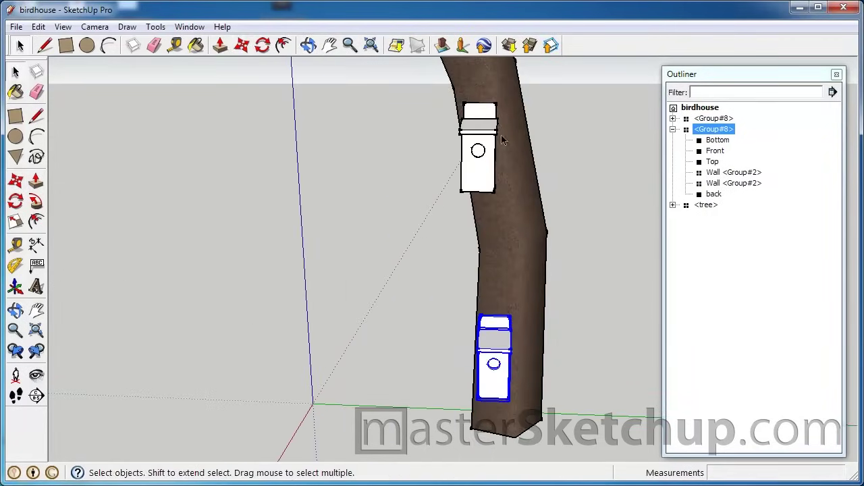
In the upper birdhouse component, raise then delete the shared Top roof piece.
left_click(494, 137)
double_click(492, 134)
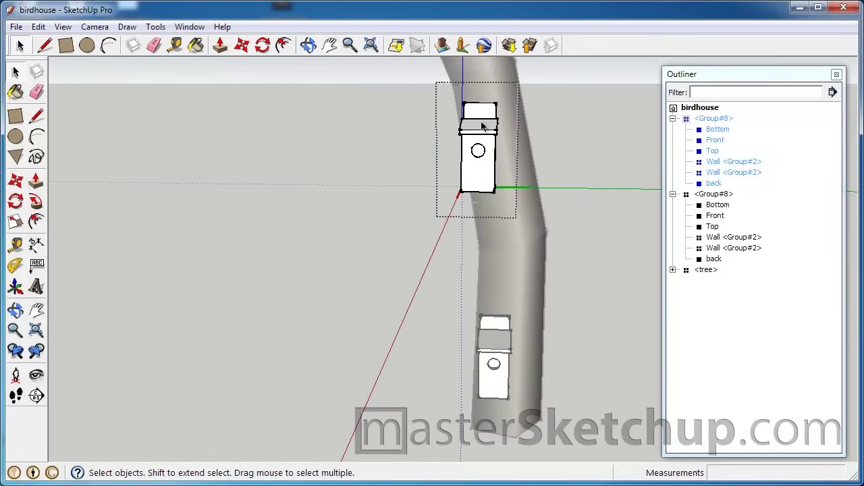
left_click(478, 134)
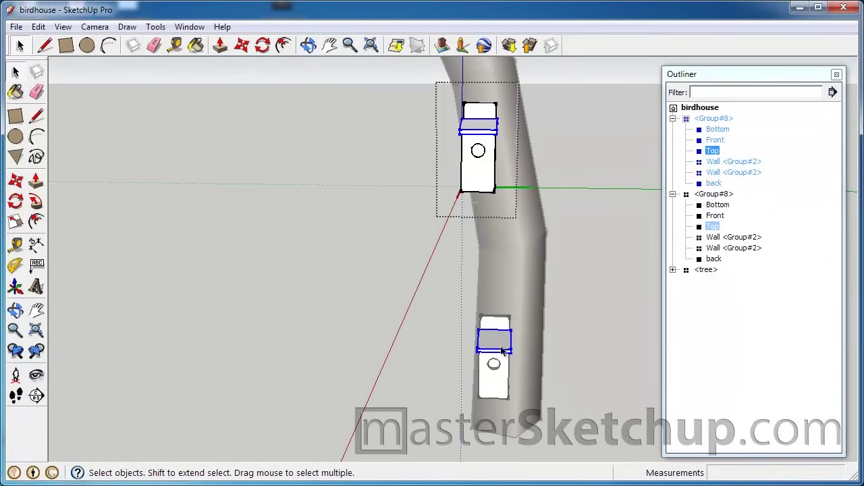
key("m")
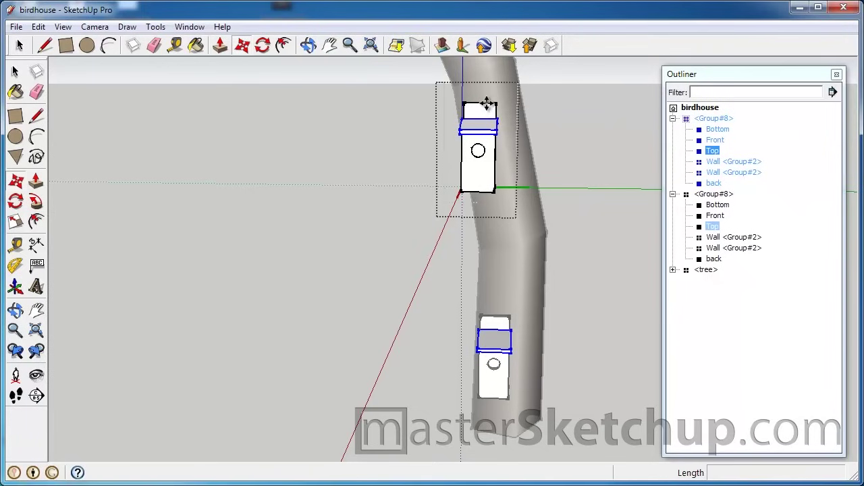
left_click(495, 128)
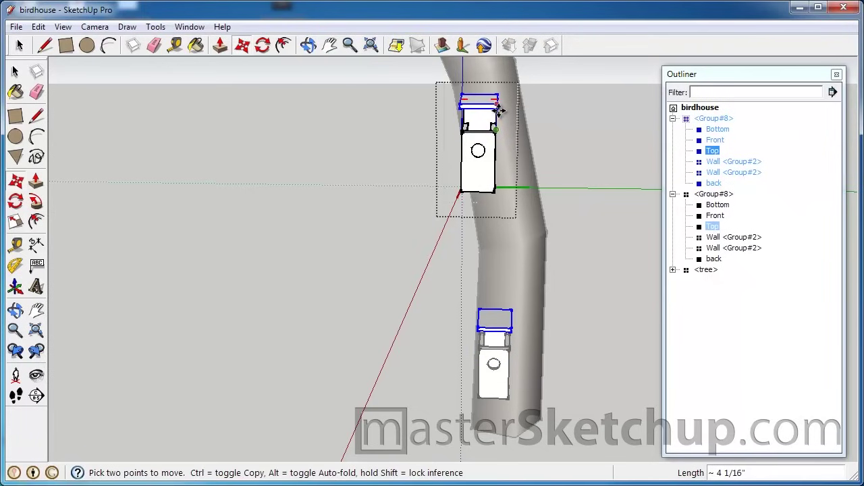
key("Delete")
middle_click_drag(550, 241, 336, 335)
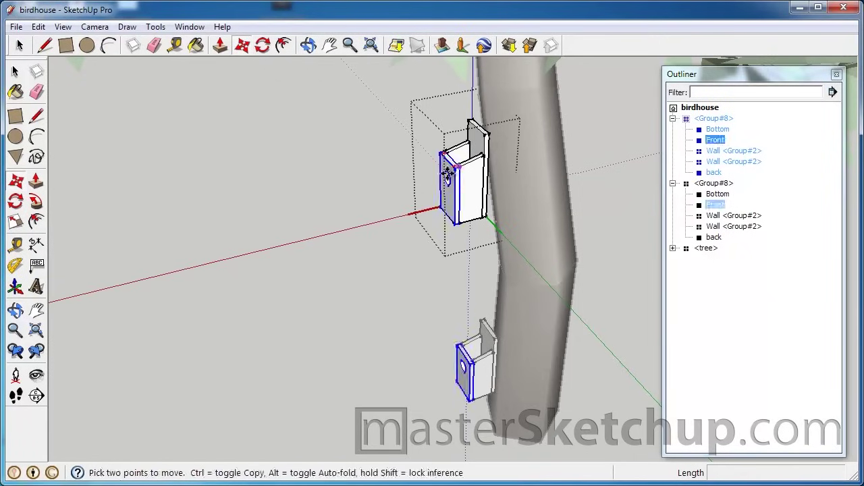
Check that the lower birdhouse's walls match the now roofless upper one.
left_click(382, 315)
mouse_move(382, 315)
middle_mouse_down()
mouse_move(448, 295)
mouse_move(491, 251)
middle_mouse_up()
left_click(491, 383)
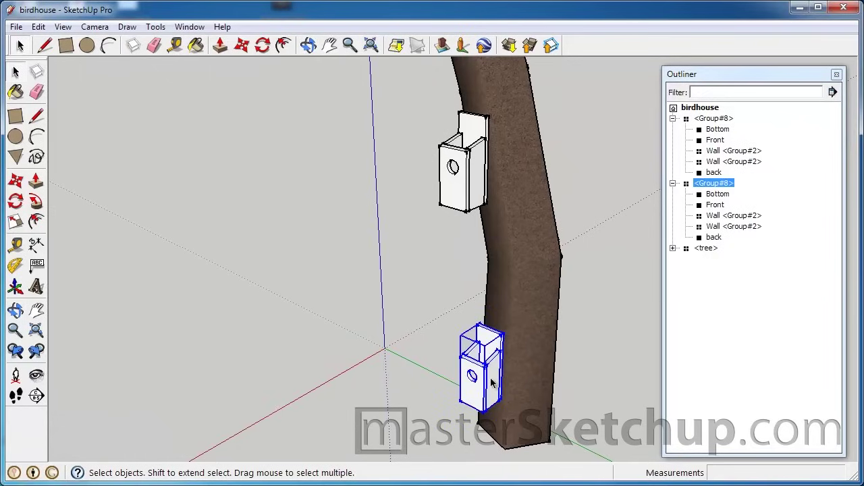
double_click(491, 382)
left_click(494, 373)
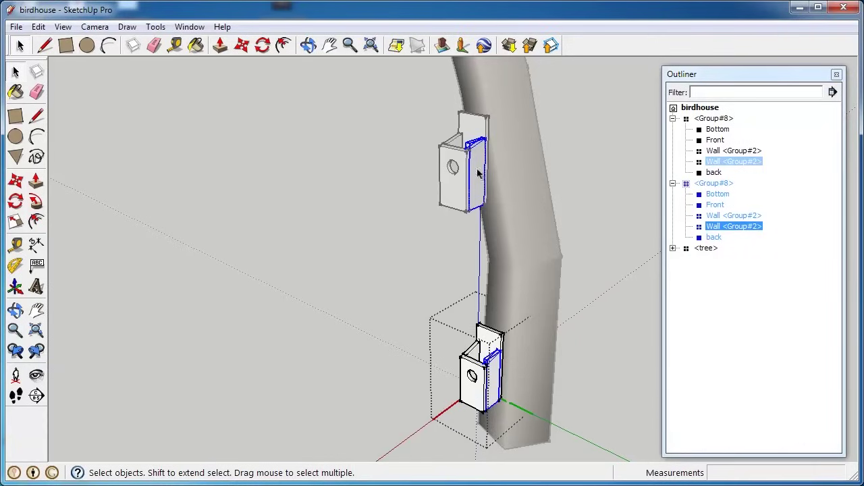
left_click(589, 238)
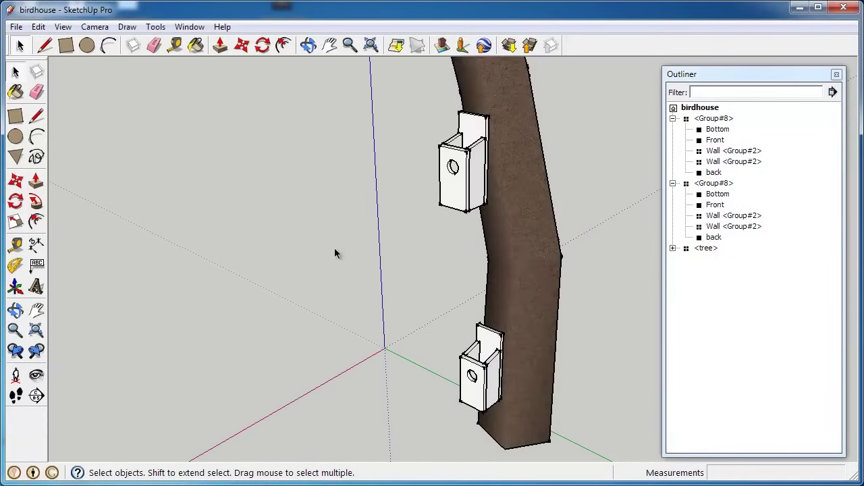
middle_click_drag(468, 409, 499, 380)
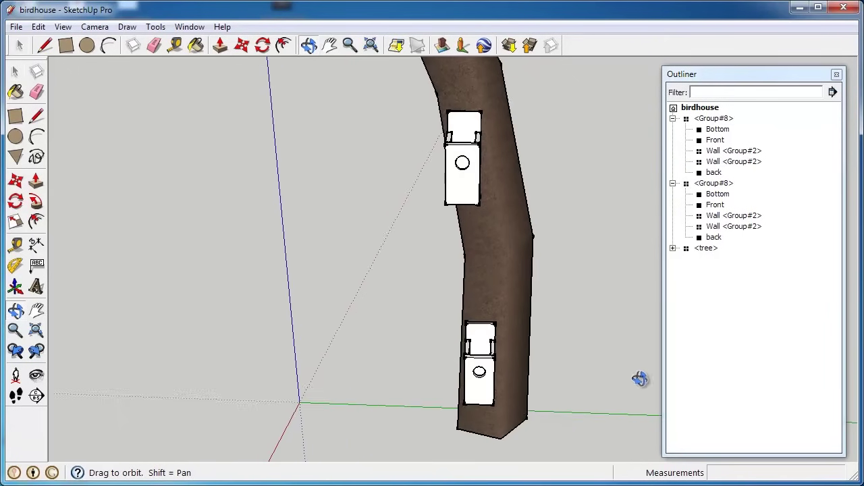
scroll(499, 380, "down", 3)
scroll(560, 357, "down", 3)
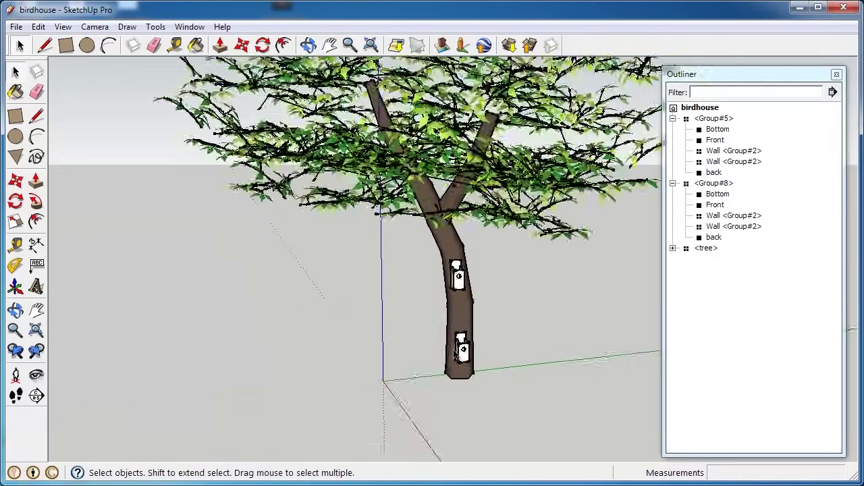
scroll(460, 351, "down", 2)
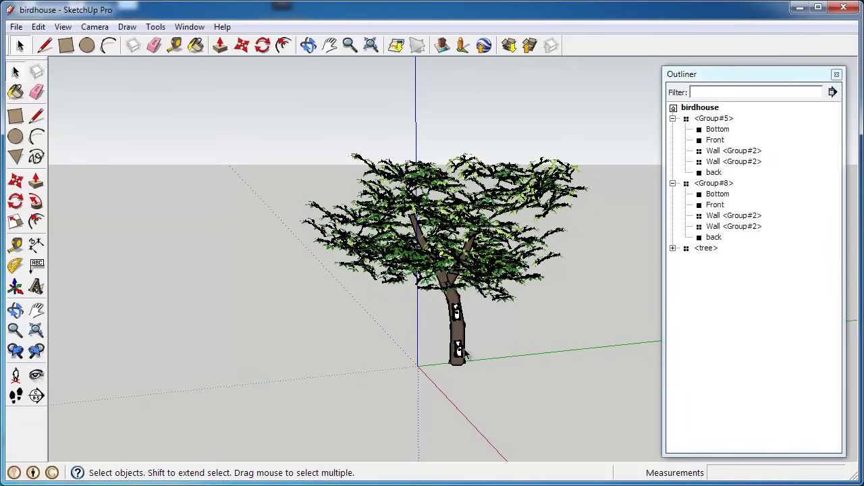
scroll(480, 367, "up", 2)
scroll(473, 358, "up", 2)
scroll(462, 348, "up", 2)
scroll(457, 342, "up", 2)
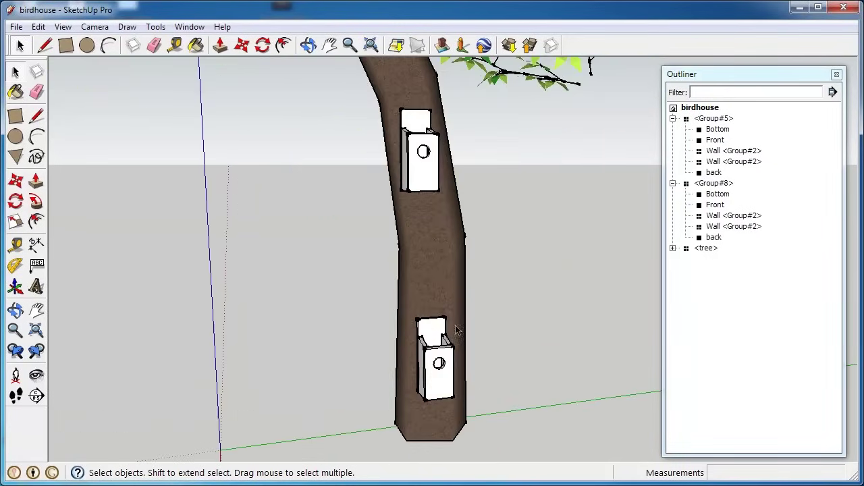
Place a third birdhouse copy mid-trunk between the upper and lower birdhouses.
left_click(446, 167)
left_click(418, 174)
key("m")
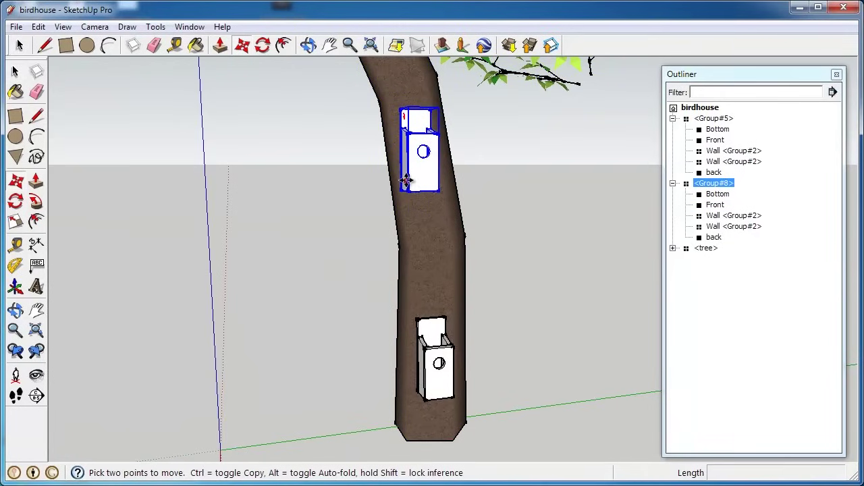
key("ctrl")
left_click(409, 194)
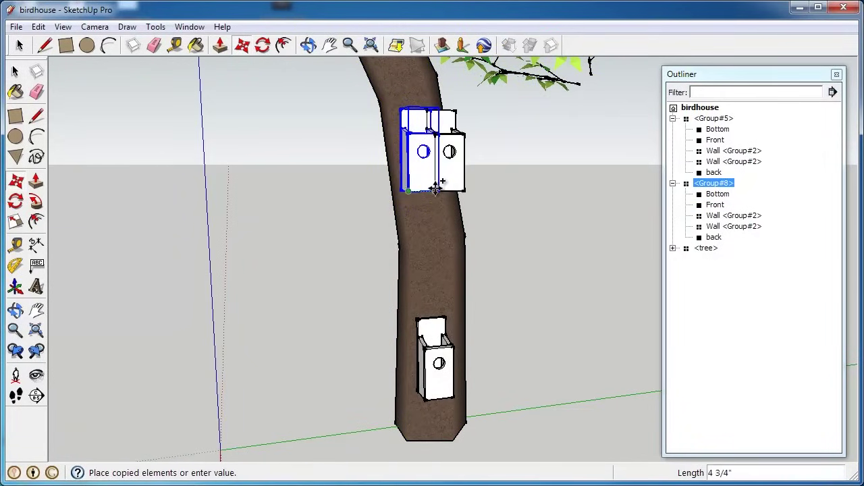
left_click(422, 280)
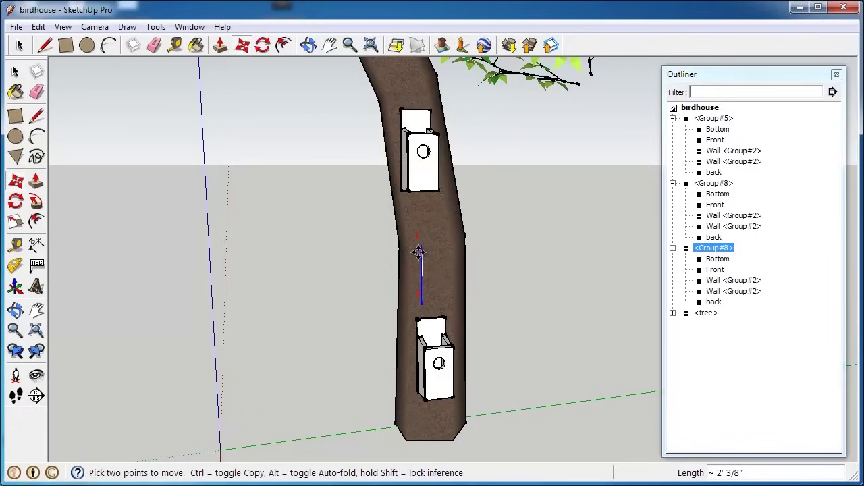
middle_click_drag(422, 281, 497, 270)
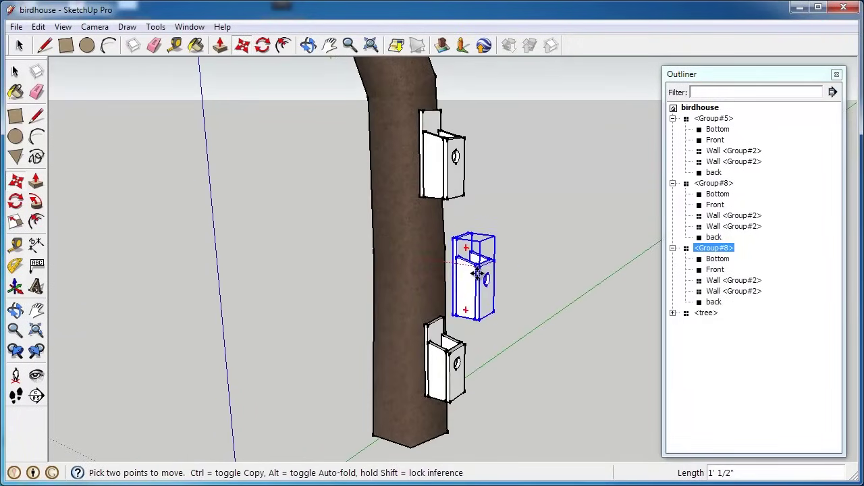
left_click(458, 268)
middle_click_drag(457, 268, 395, 300)
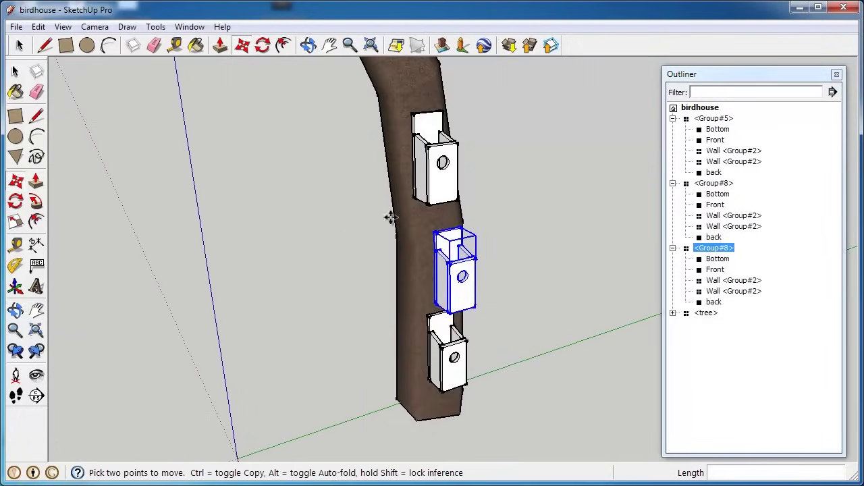
scroll(433, 159, "up", 2)
key("space")
left_click(433, 159)
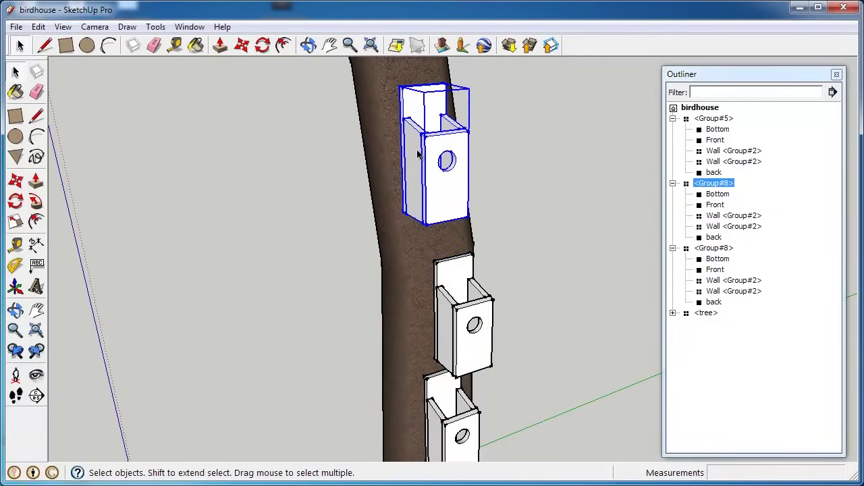
Lock the top birdhouse component, deselect, and orbit around the three birdhouses.
right_click(418, 150)
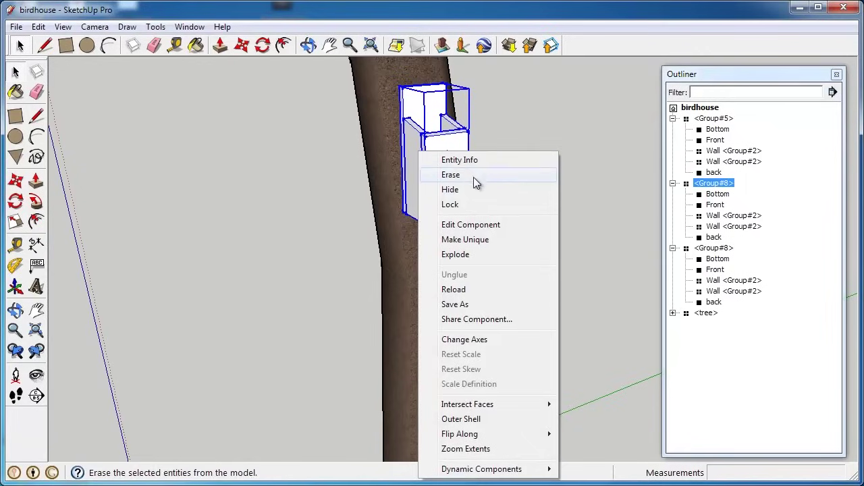
left_click(475, 205)
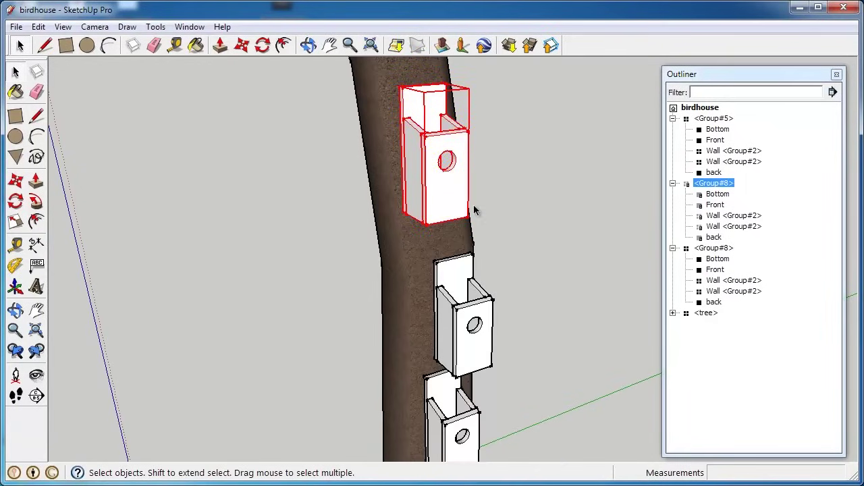
left_click(504, 204)
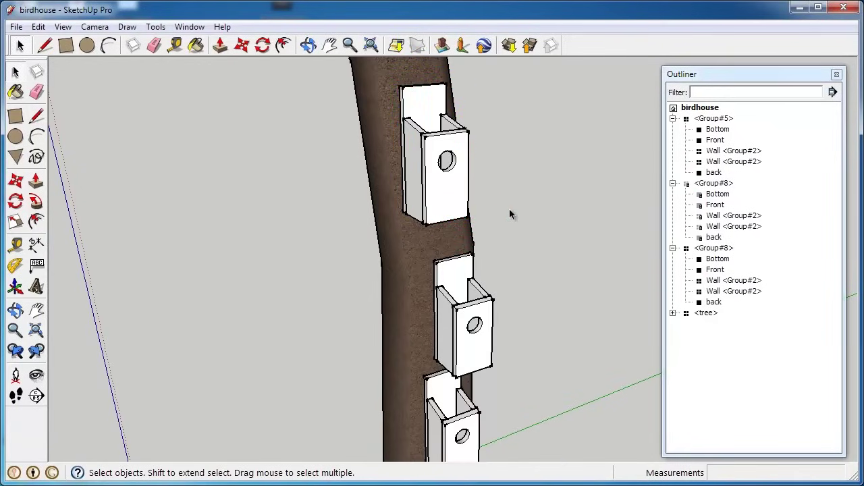
middle_click_drag(482, 201, 424, 122)
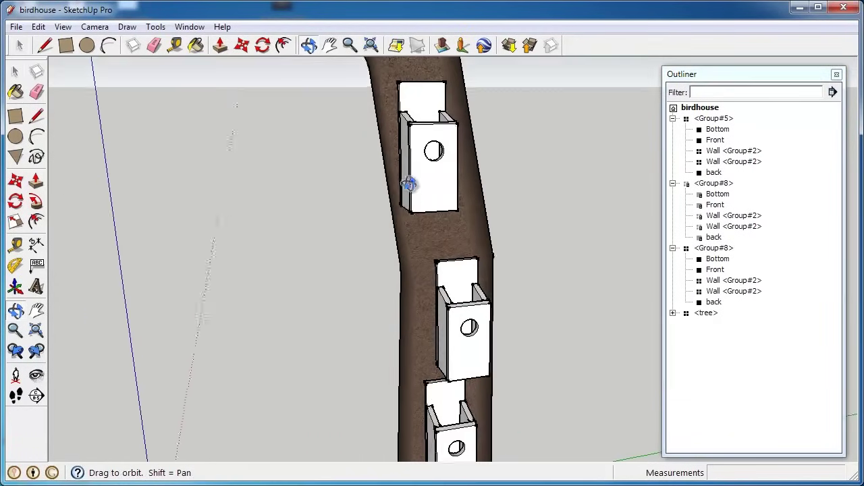
left_click(474, 304)
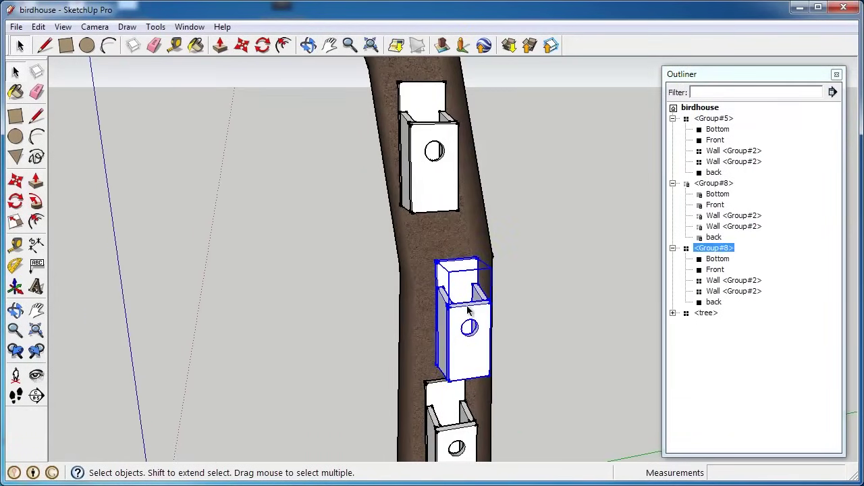
middle_click_drag(458, 330, 456, 321)
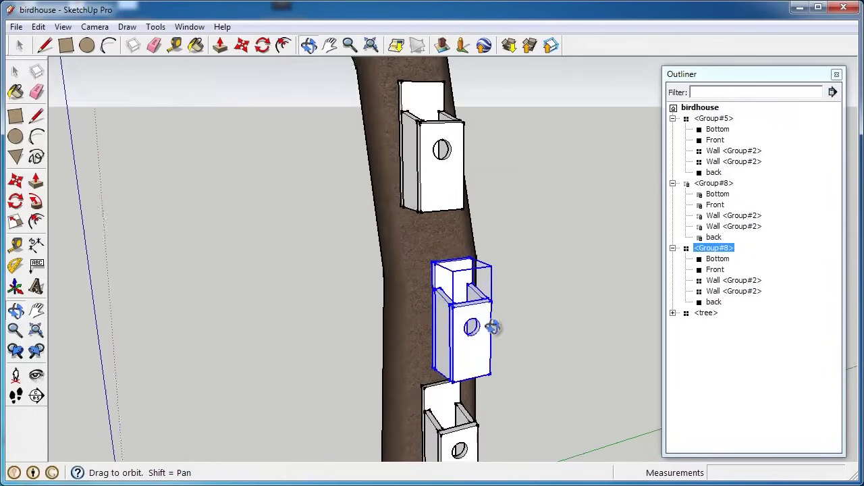
double_click(457, 321)
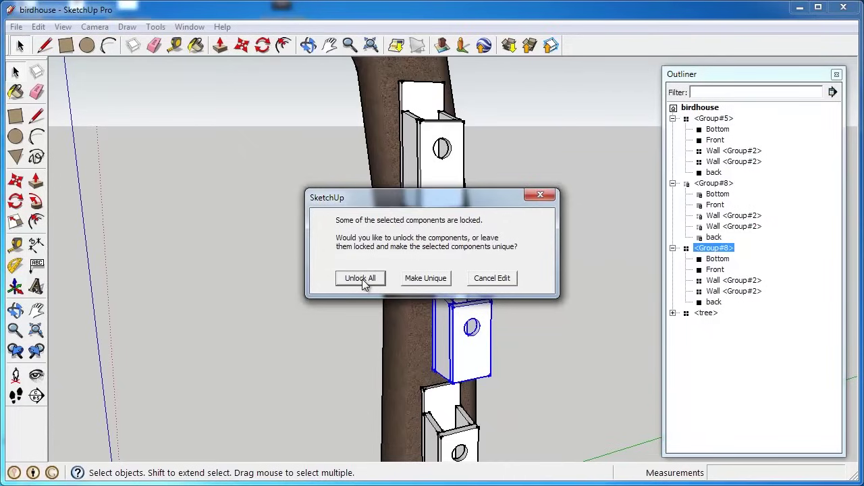
left_click(496, 282)
left_click(439, 188)
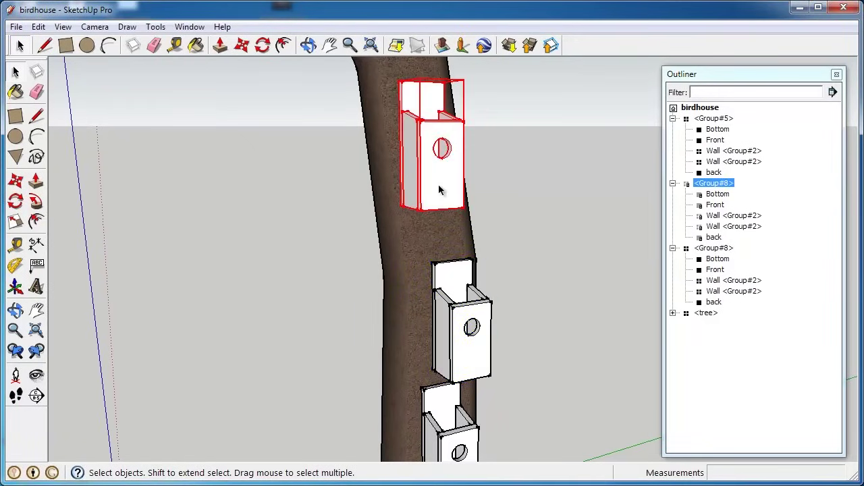
Unlock the top birdhouse copy on the trunk, deselect it, and zoom out to view all three.
right_click(425, 152)
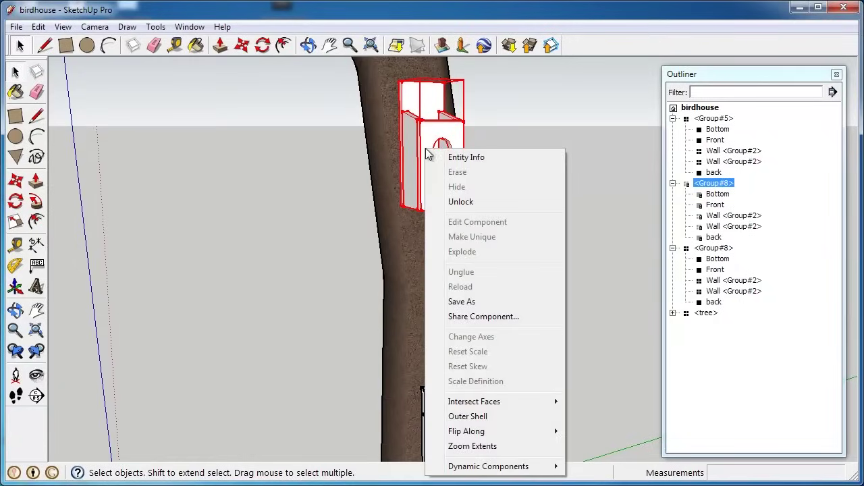
left_click(488, 202)
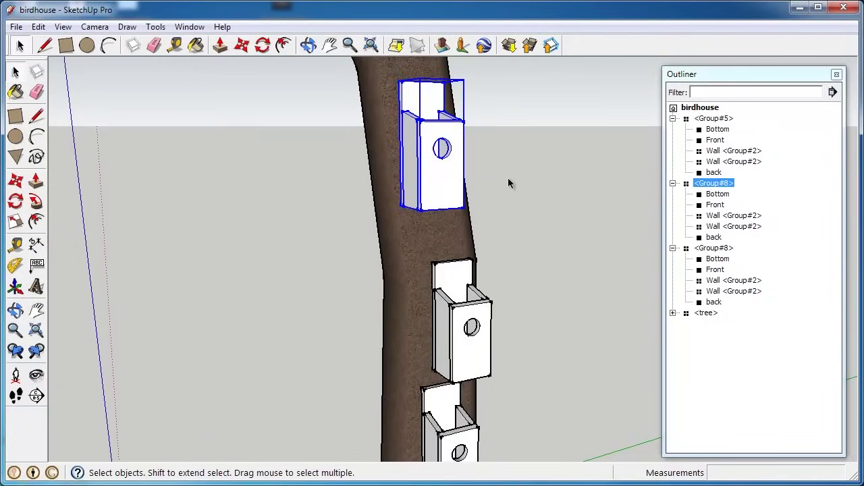
left_click(508, 178)
scroll(424, 180, "down", 3)
scroll(424, 181, "down", 3)
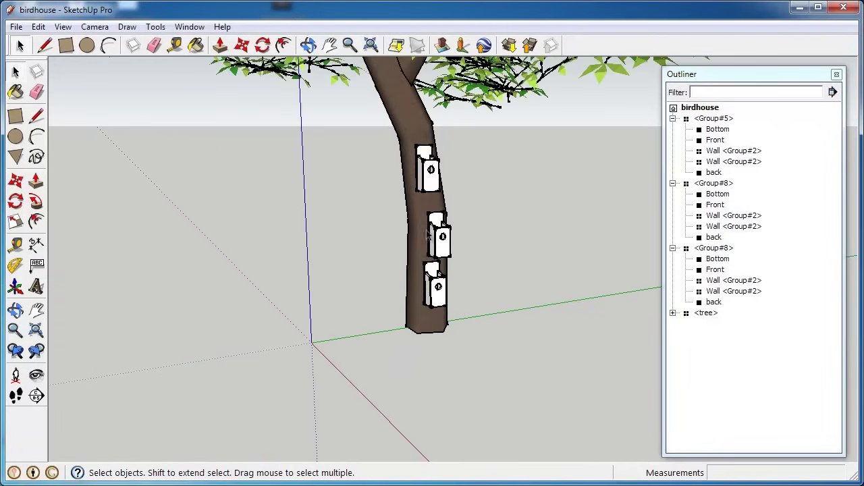
scroll(424, 180, "down", 2)
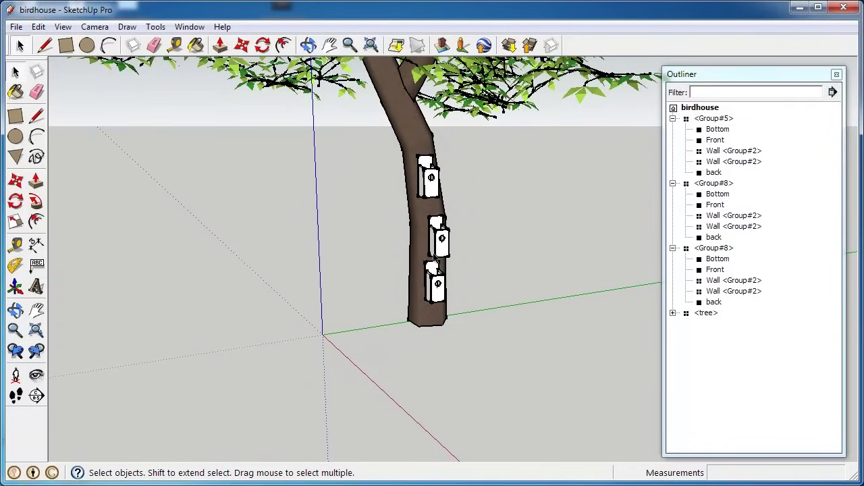